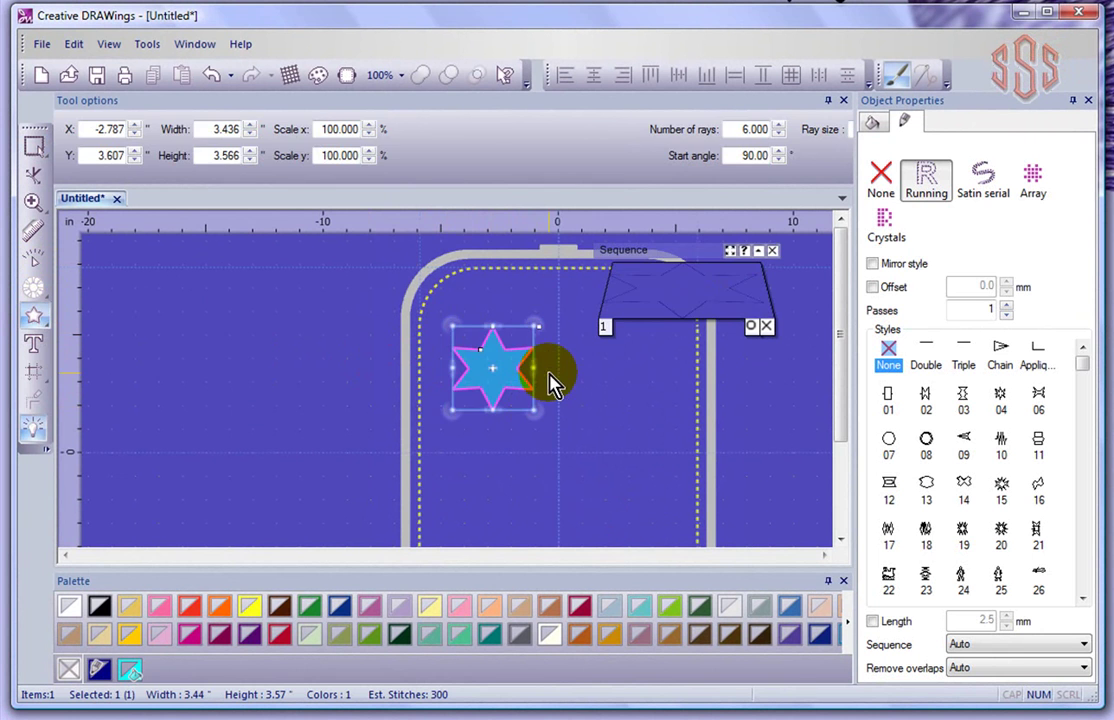
# Copy the six-pointed star to the clipboard.
pyautogui.click(490, 447)
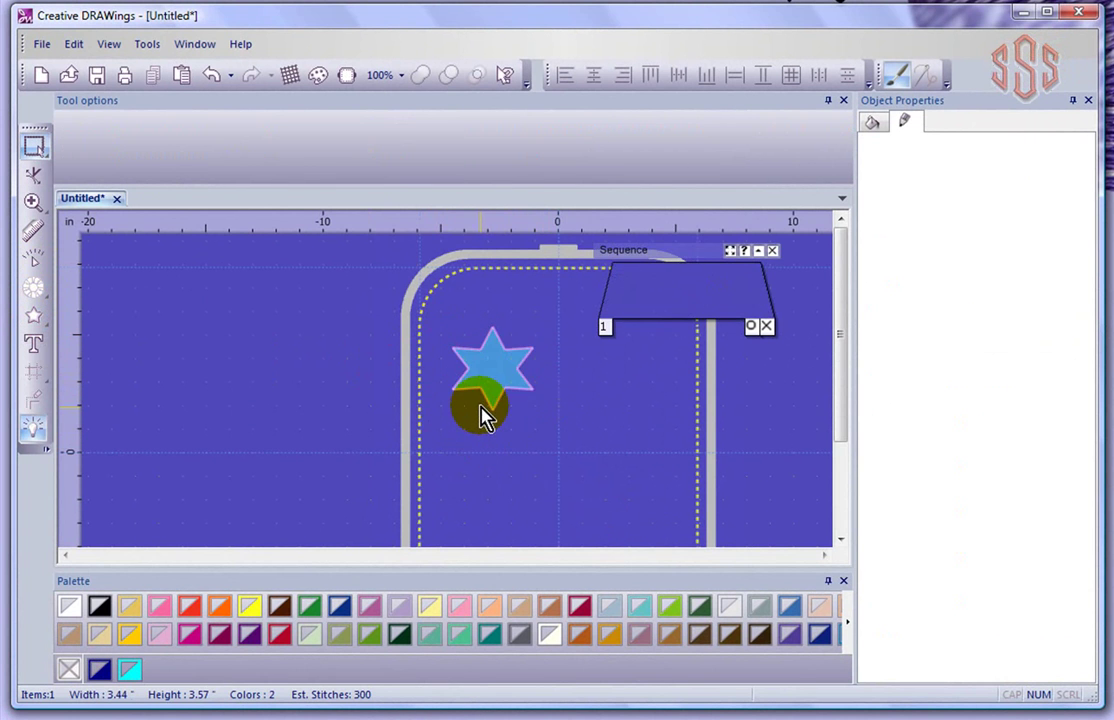
pyautogui.scroll(5, 482, 405)
pyautogui.click(842, 218)
pyautogui.click(530, 318)
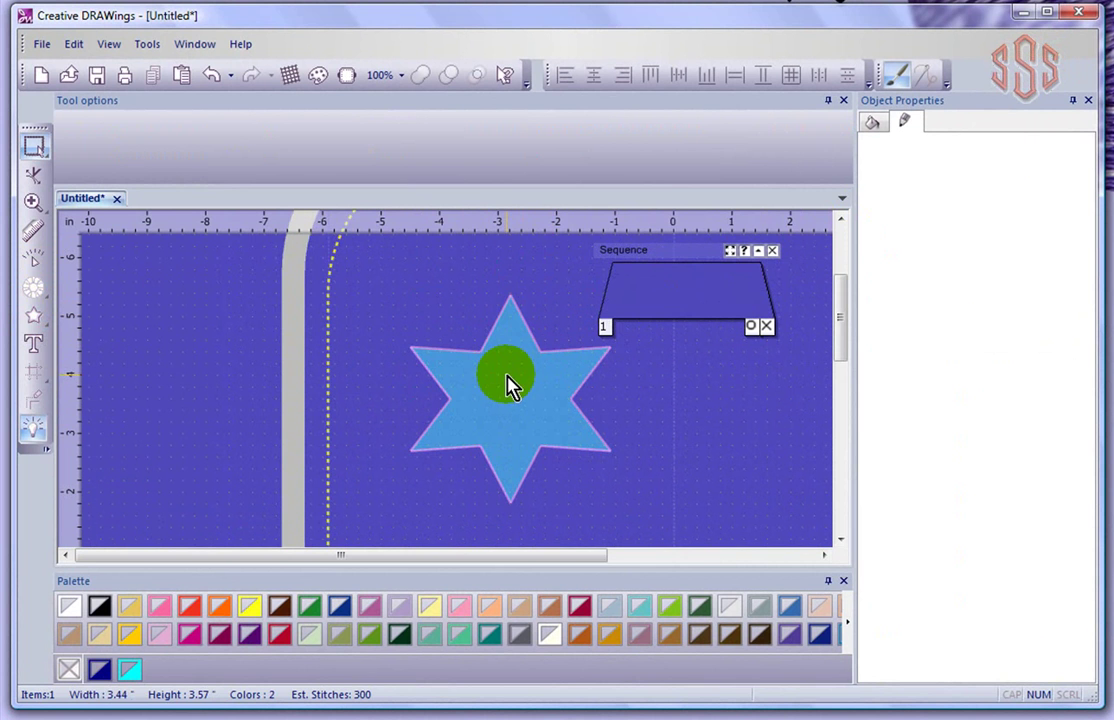
pyautogui.click(533, 385)
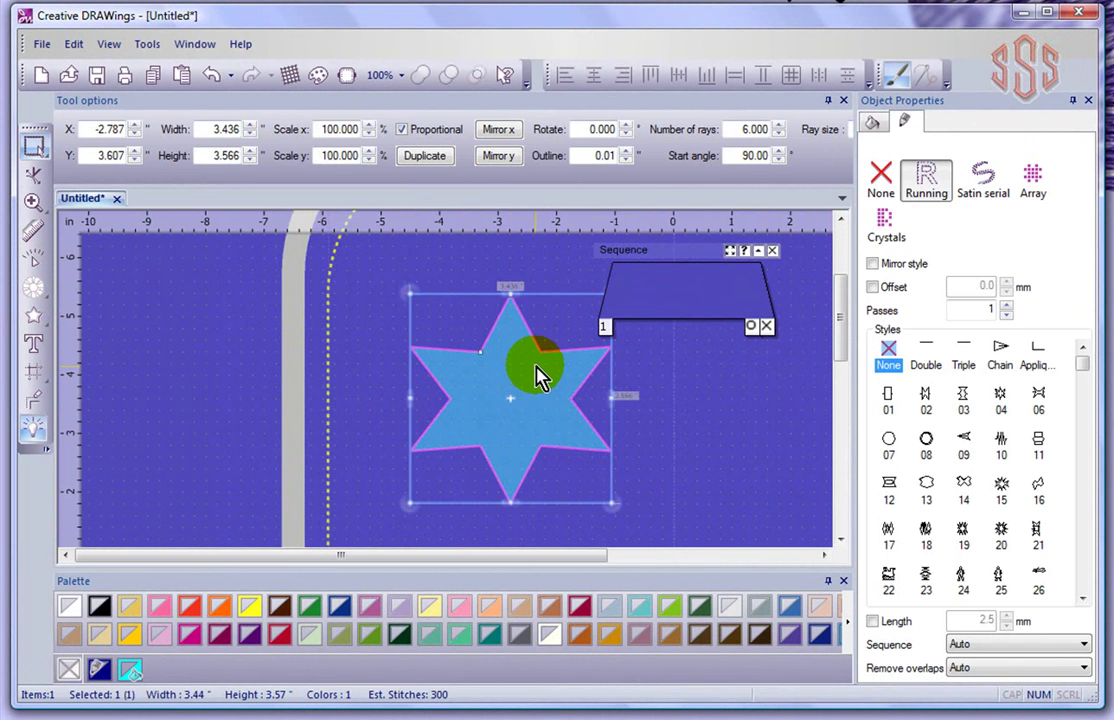
pyautogui.click(153, 78)
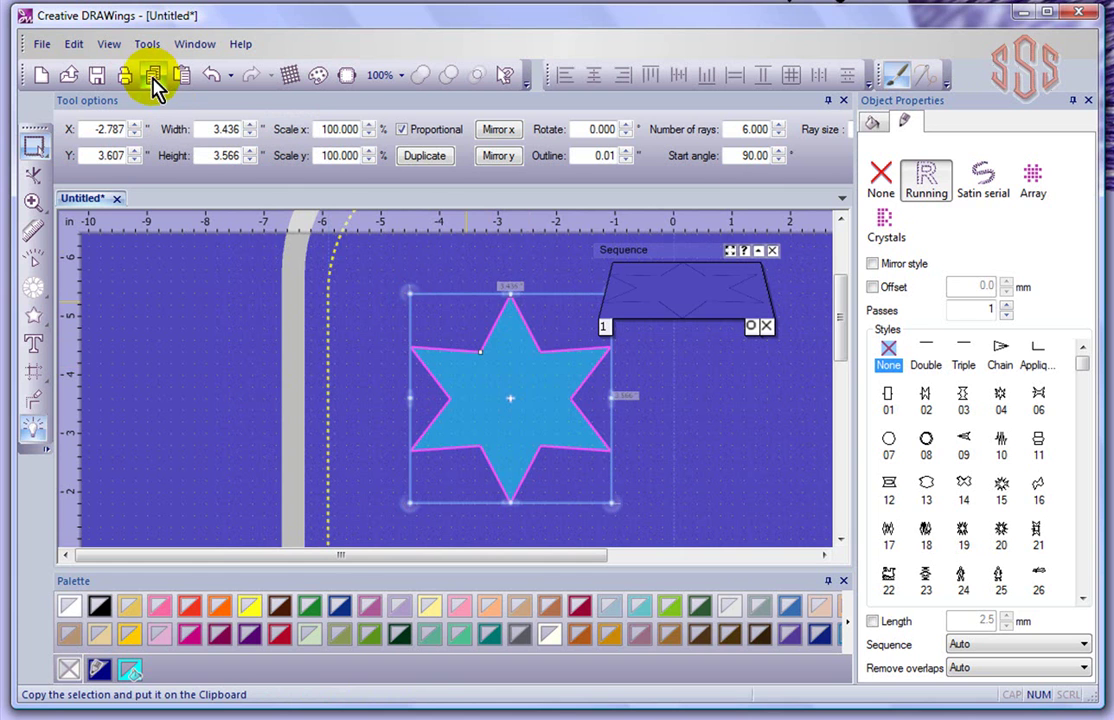
pyautogui.click(535, 392)
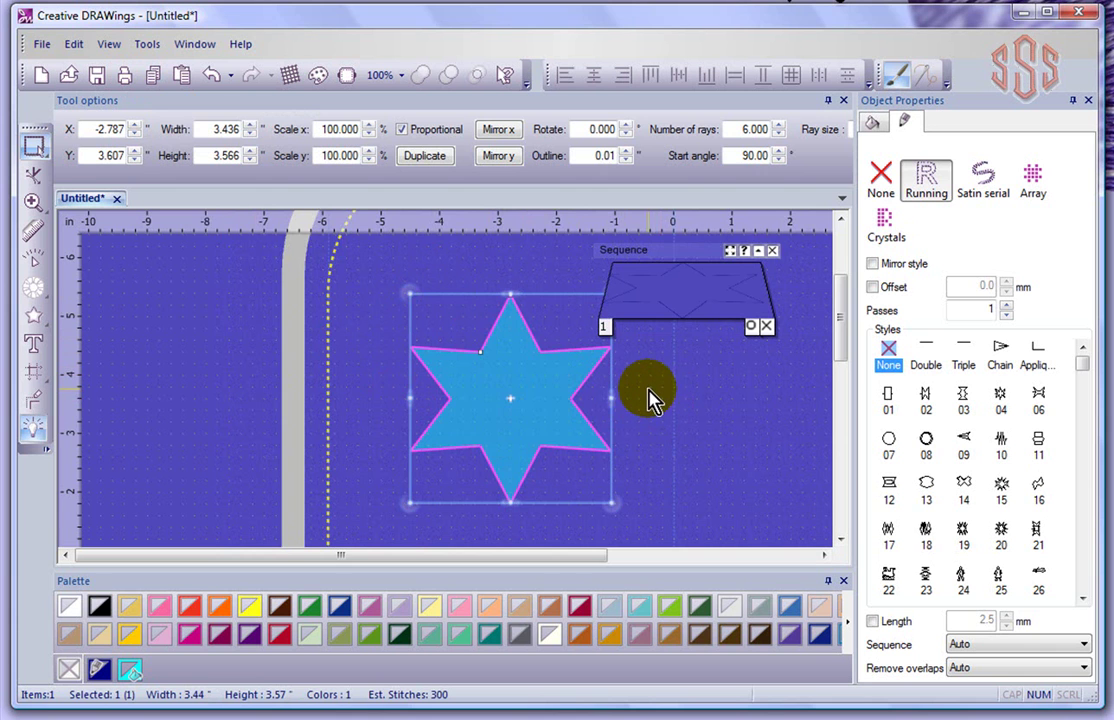
# Paste a copy of the six-pointed star and move it to about X 1.21, Y 2.28 inches.
pyautogui.scroll(-3, 658, 405)
pyautogui.click(572, 372)
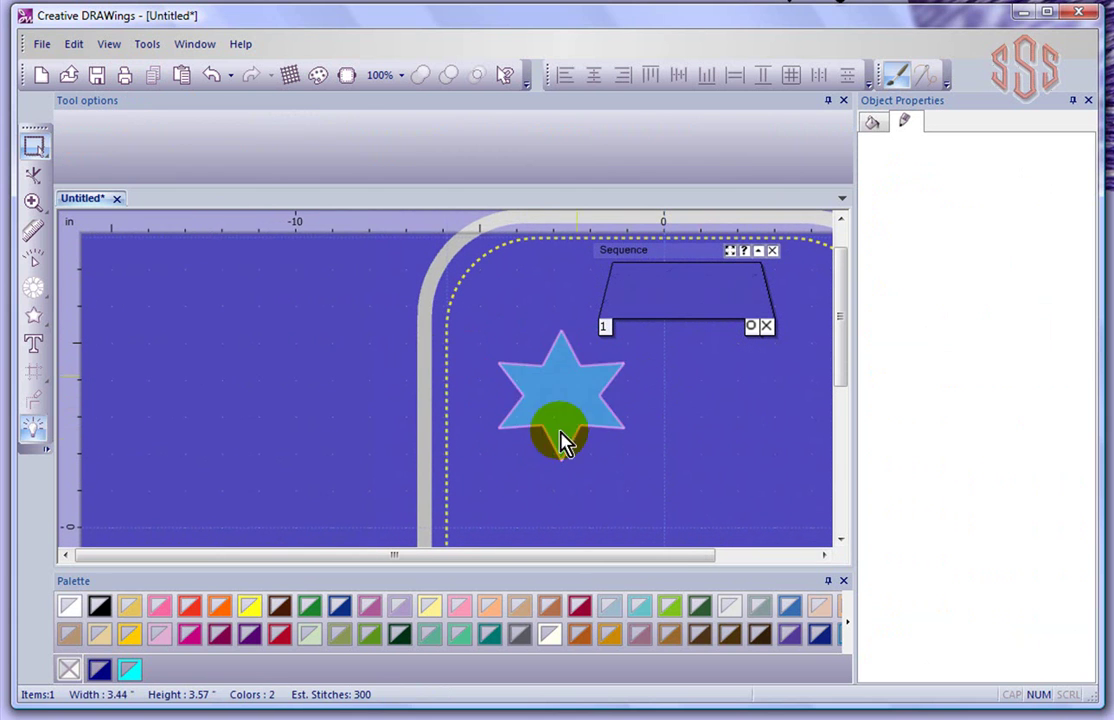
pyautogui.click(182, 78)
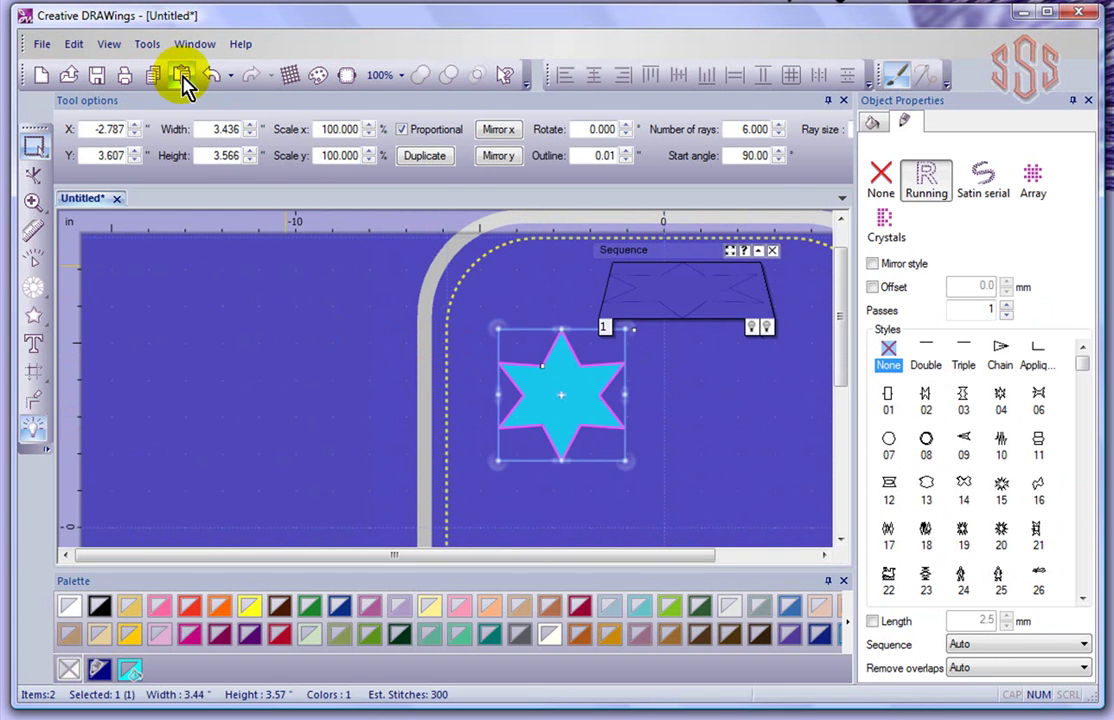
pyautogui.moveTo(584, 442); pyautogui.dragTo(726, 458)
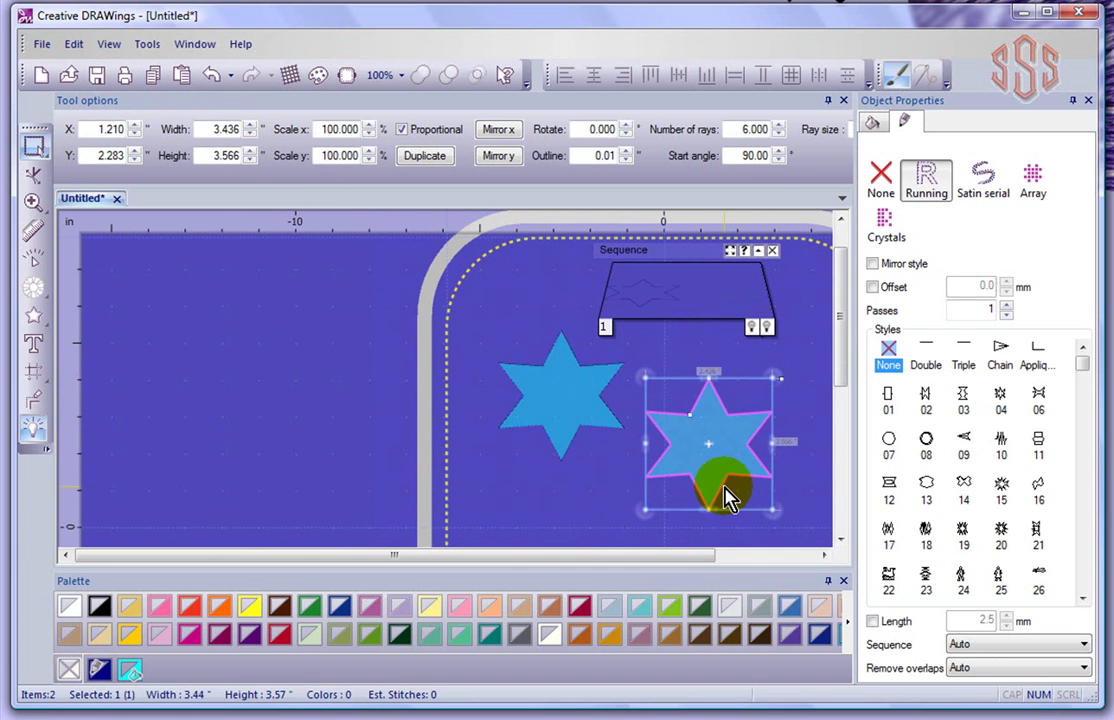
# Paste another copy of the star and place it below the original at about X -1.72, Y 0 inches.
pyautogui.click(183, 75)
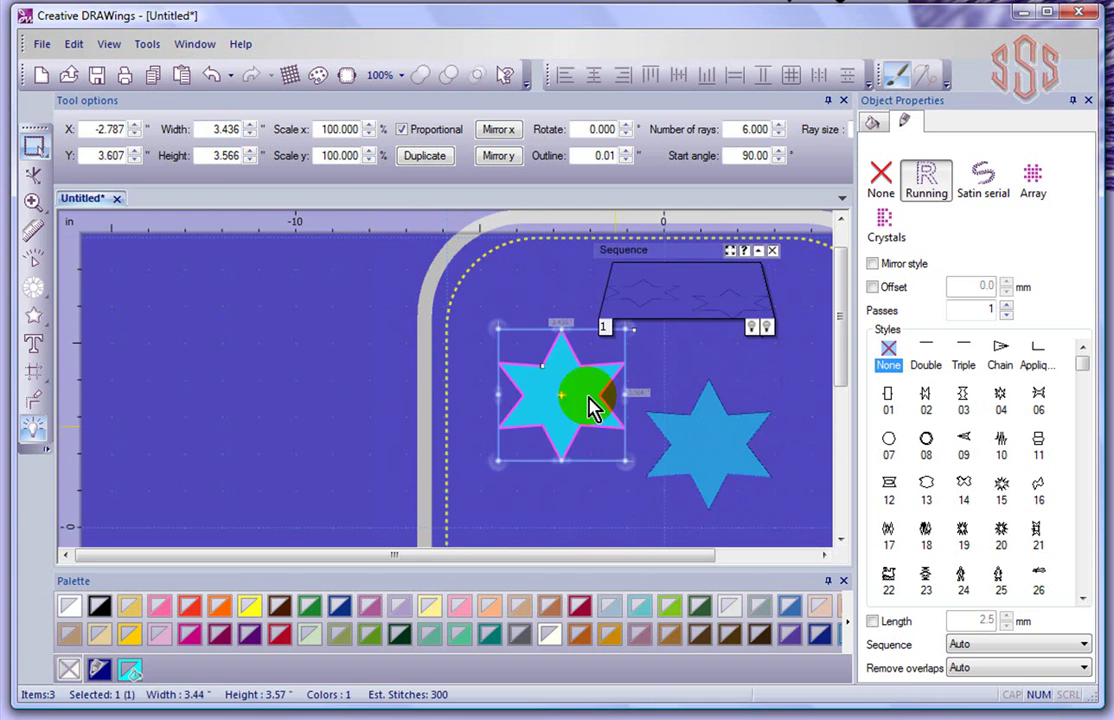
pyautogui.moveTo(590, 403); pyautogui.dragTo(622, 522)
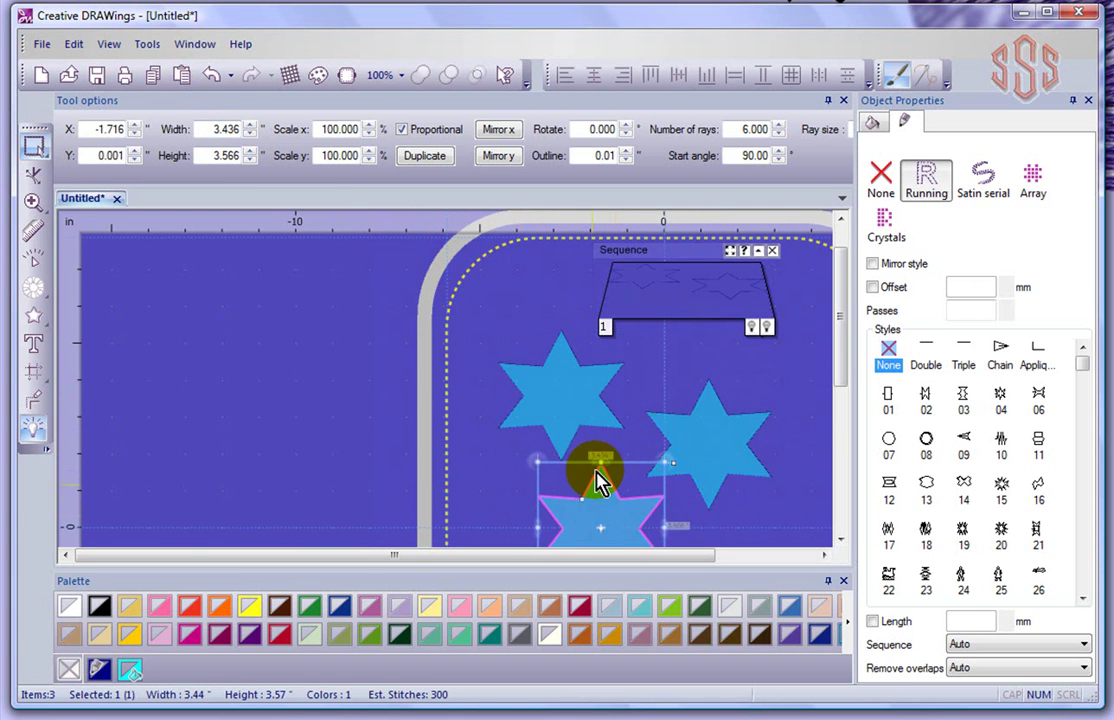
pyautogui.click(808, 440)
pyautogui.click(840, 540)
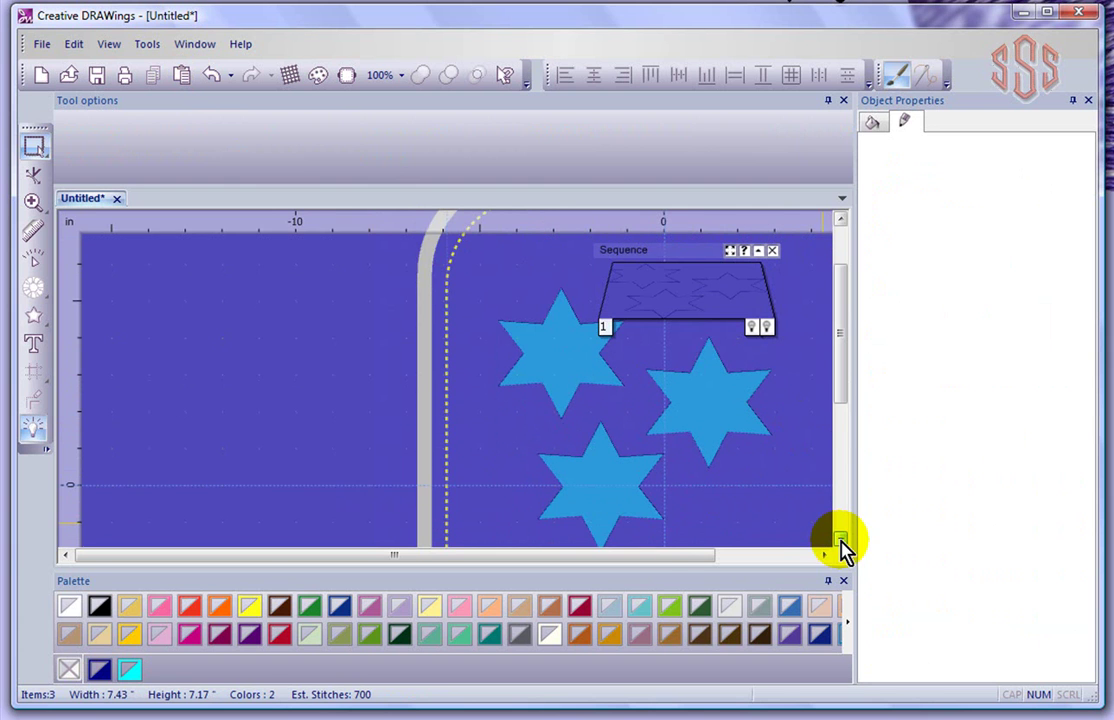
pyautogui.moveTo(630, 557); pyautogui.dragTo(724, 558)
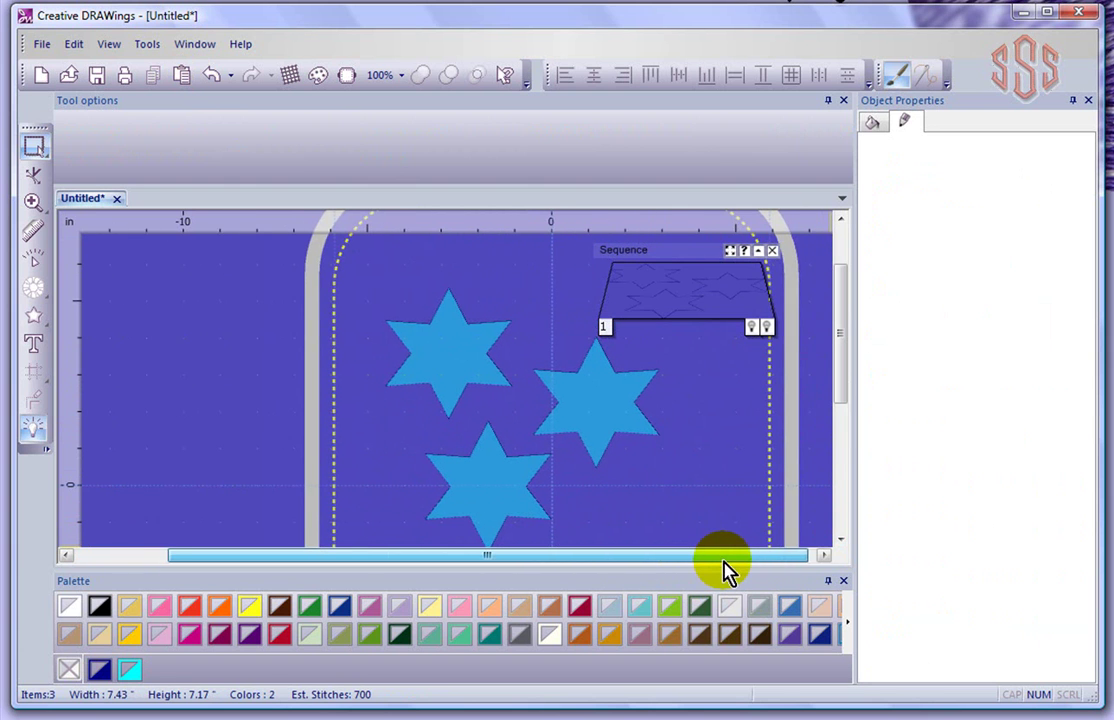
# Duplicate the first pasted star and move the duplicate to about X 3.73, Y 0 inches.
pyautogui.click(587, 440)
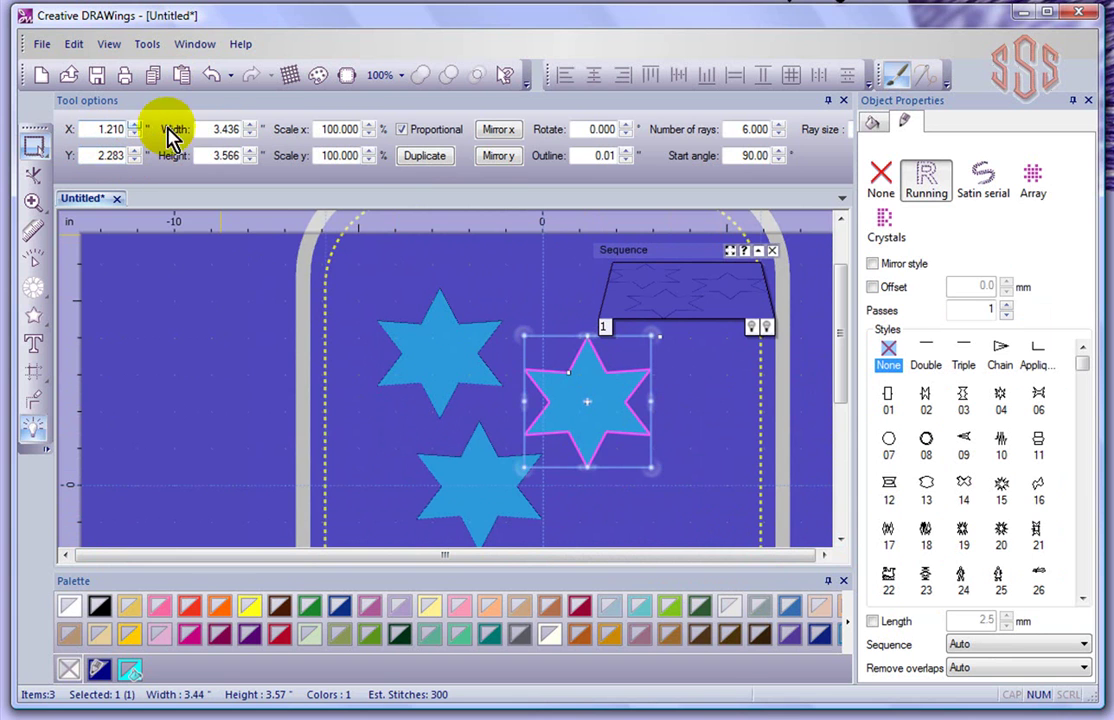
pyautogui.click(424, 157)
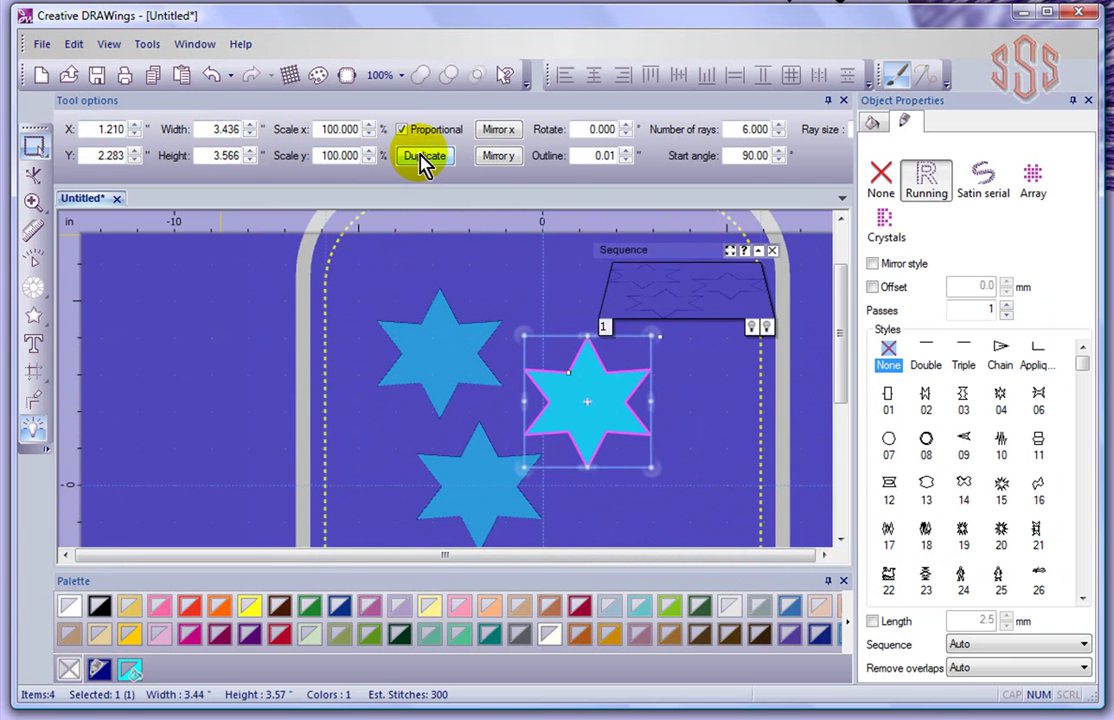
pyautogui.moveTo(606, 391); pyautogui.dragTo(701, 460)
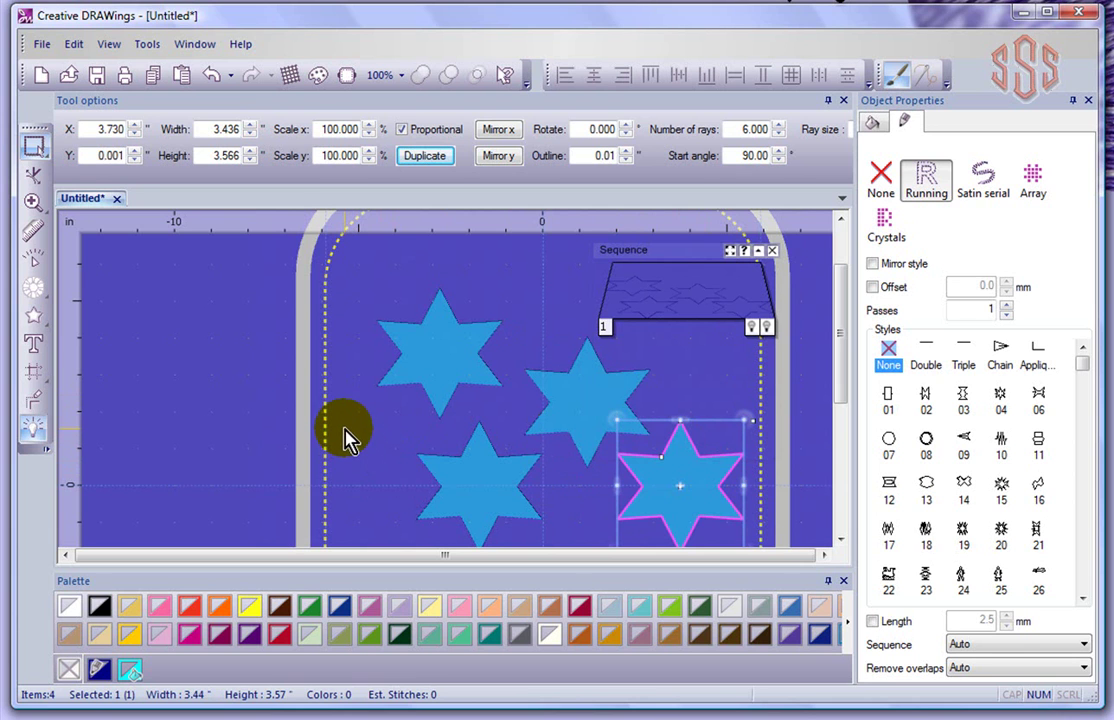
pyautogui.click(347, 343)
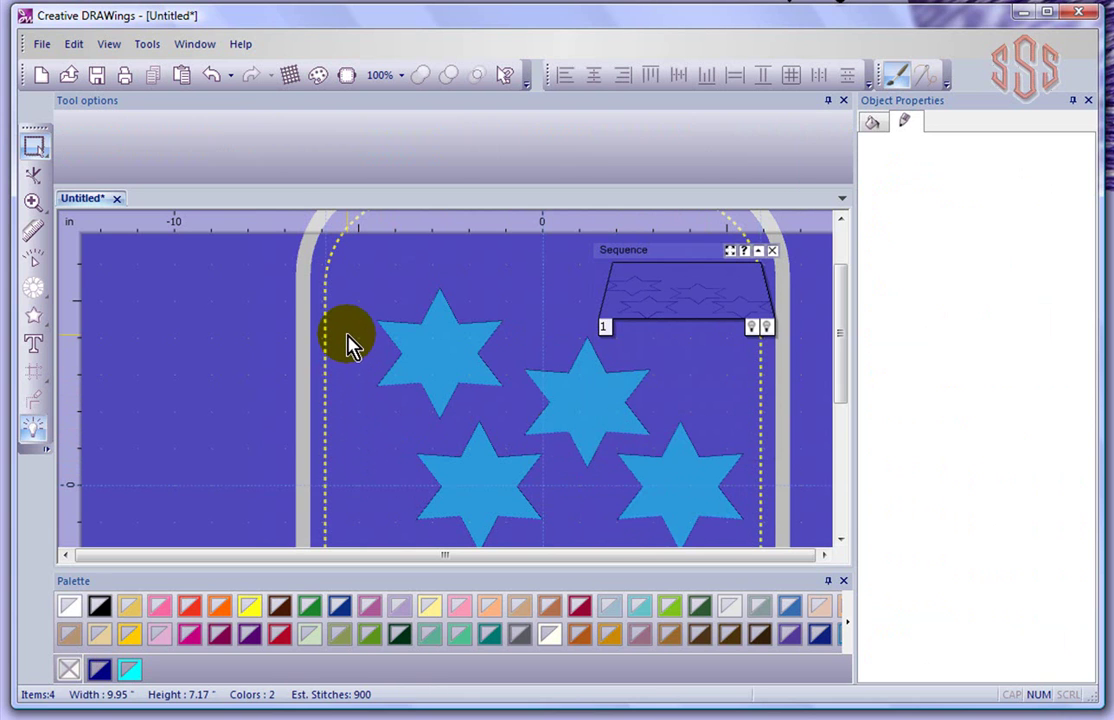
# Set the original upper-left star's number of rays to 5.
pyautogui.click(425, 330)
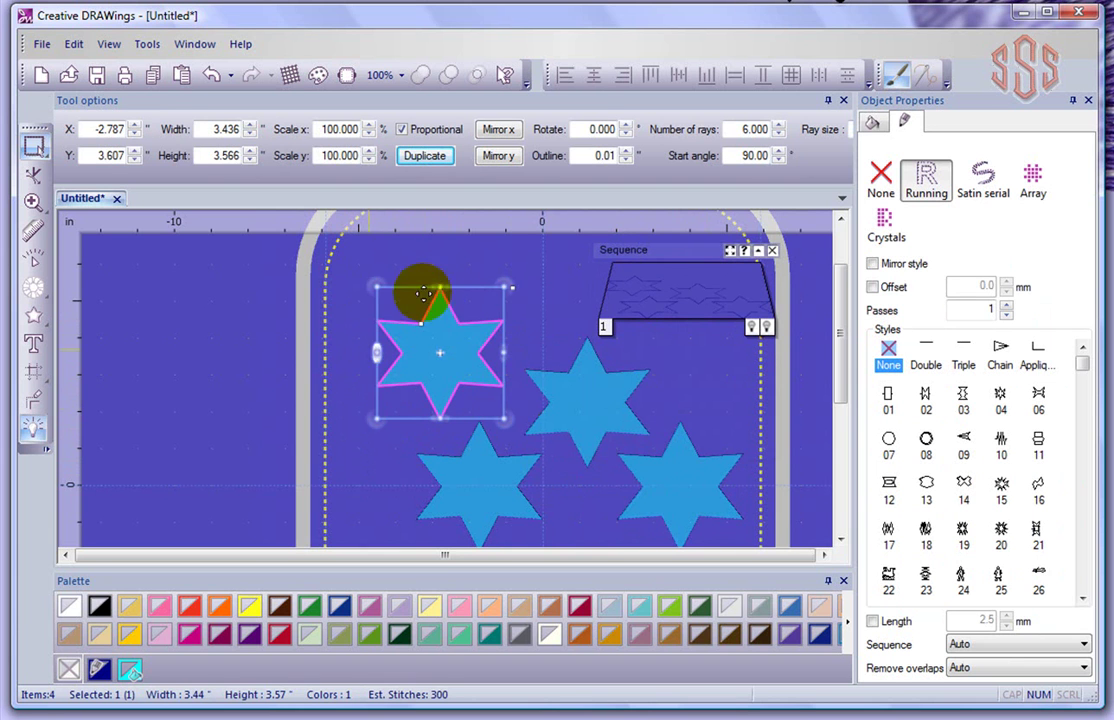
pyautogui.click(779, 134)
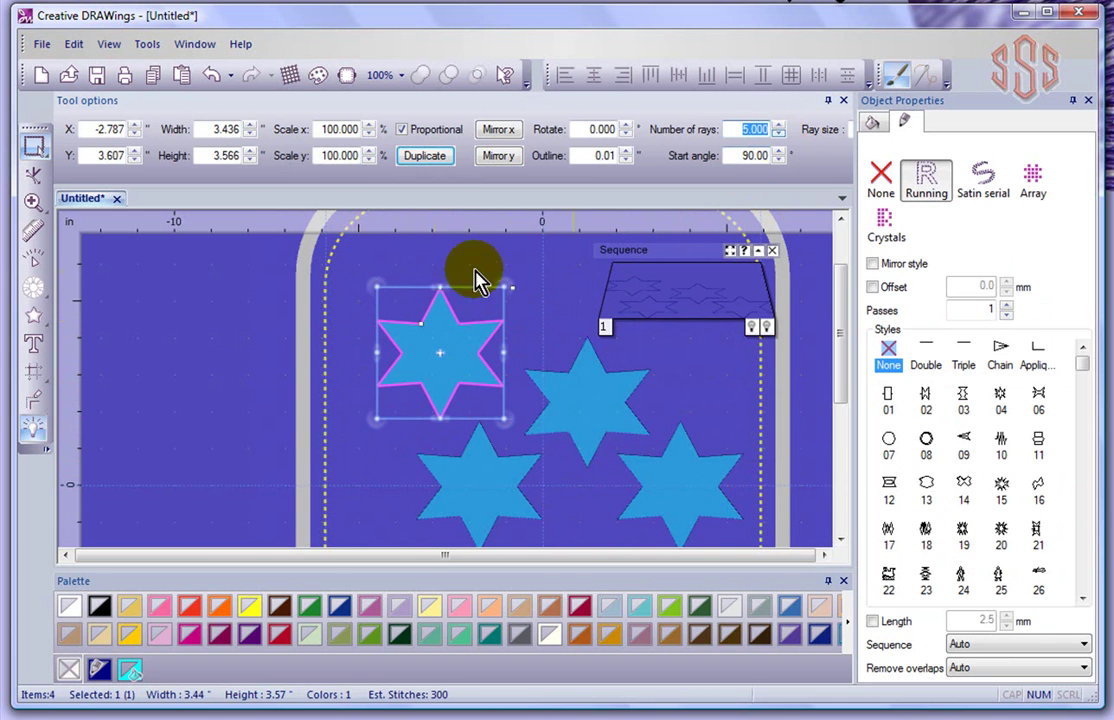
pyautogui.rightClick(425, 268)
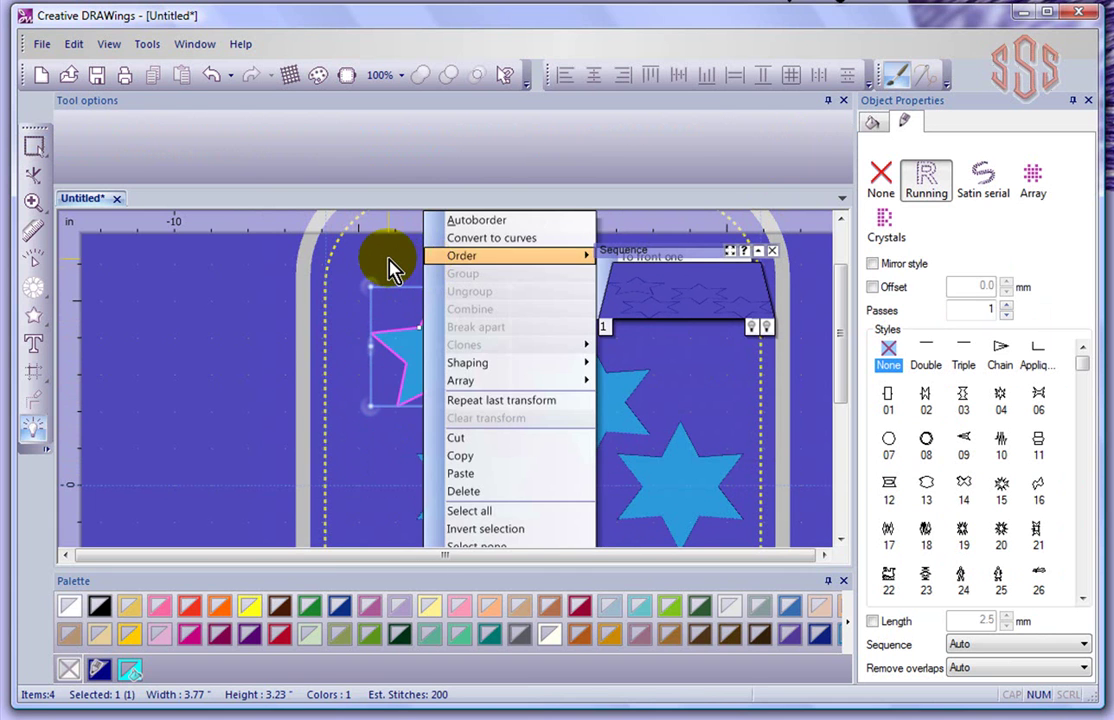
pyautogui.click(390, 262)
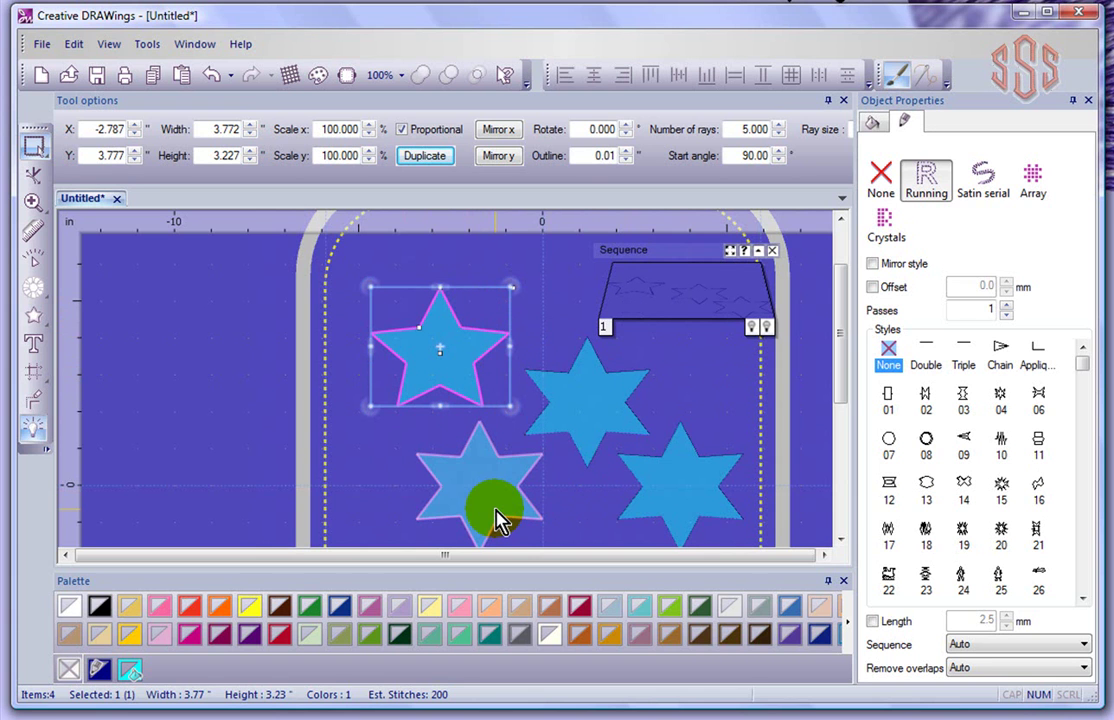
pyautogui.click(363, 457)
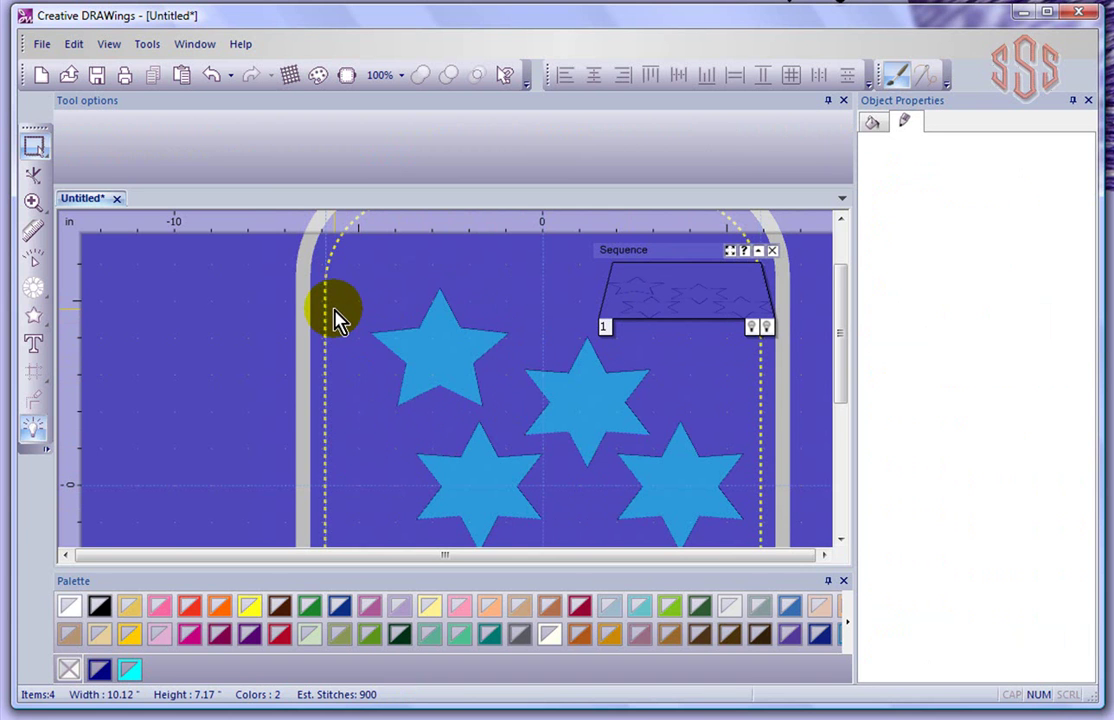
pyautogui.scroll(-2, 335, 318)
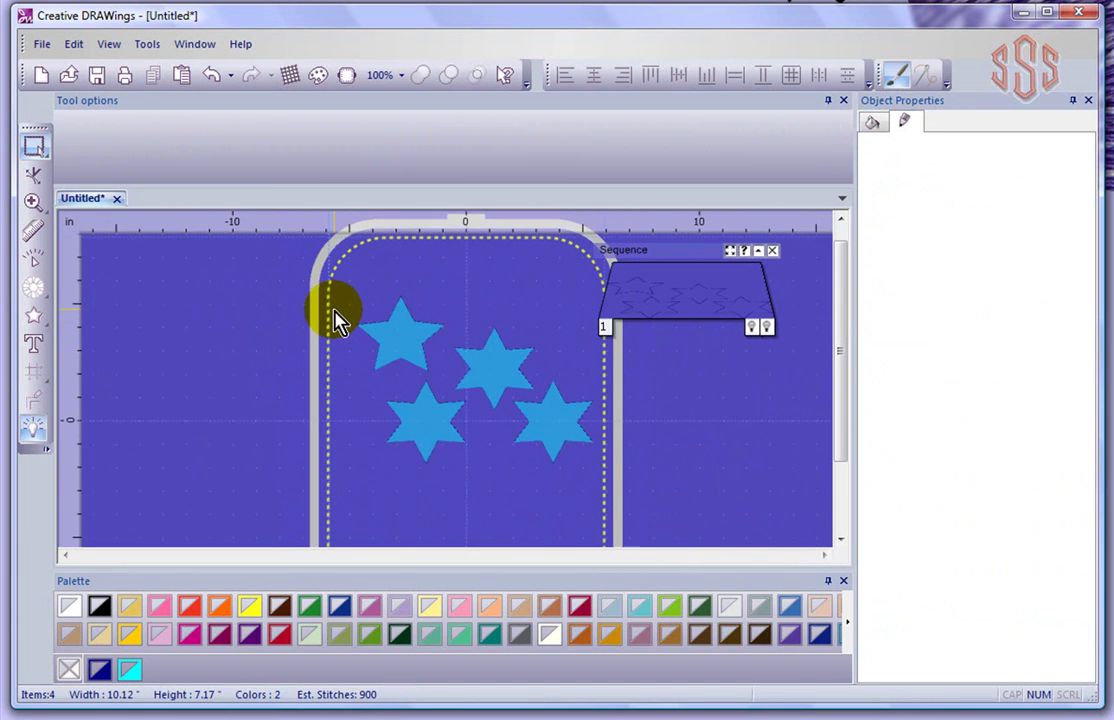
pyautogui.scroll(-3, 335, 318)
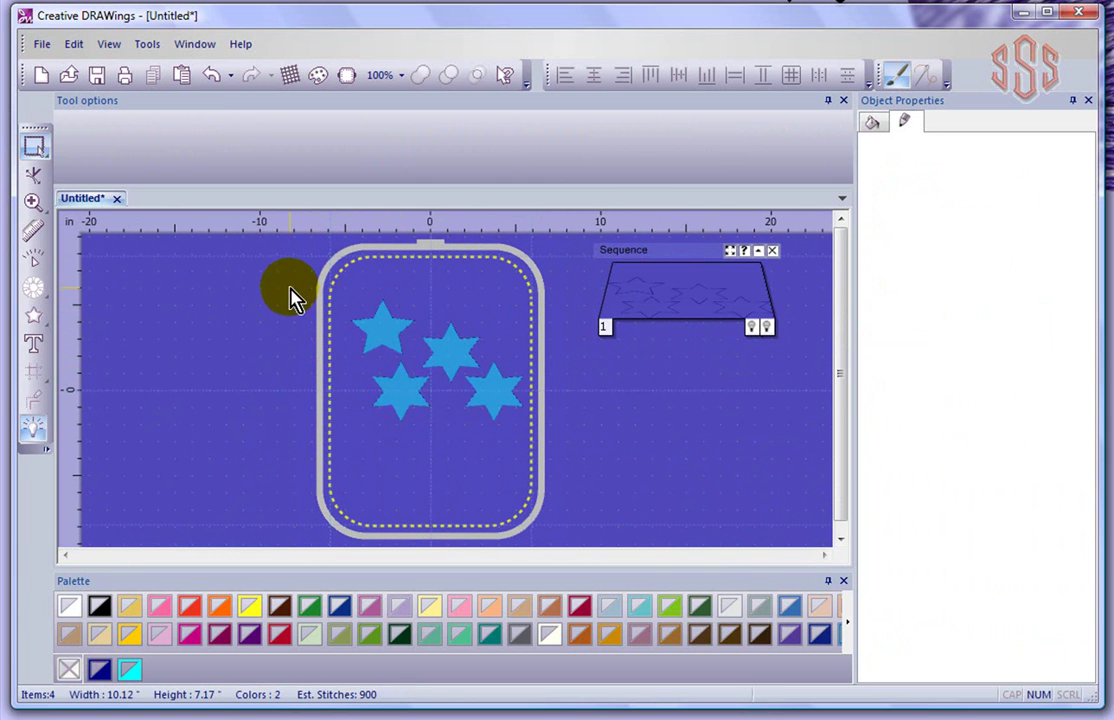
# Delete the three six-pointed star copies from the design.
pyautogui.click(450, 374)
pyautogui.press('Delete')
pyautogui.click(423, 412)
pyautogui.press('Delete')
pyautogui.click(497, 412)
pyautogui.press('Delete')
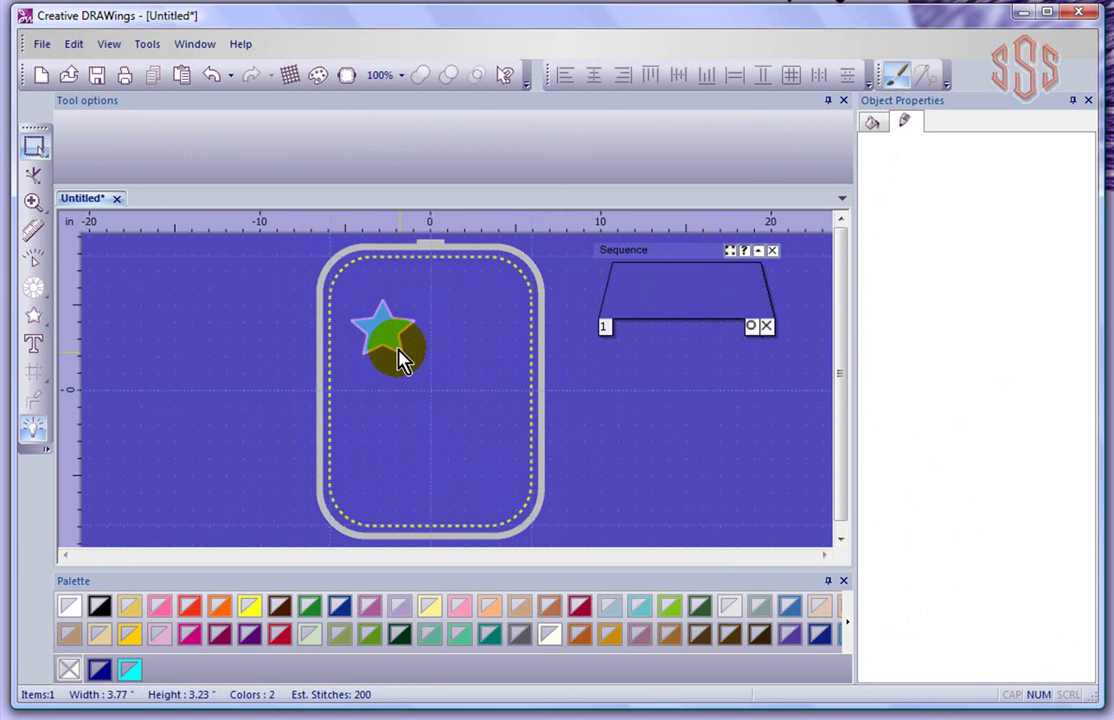
# With the five-pointed star selected, turn on the option to add new objects as clones.
pyautogui.scroll(3, 355, 318)
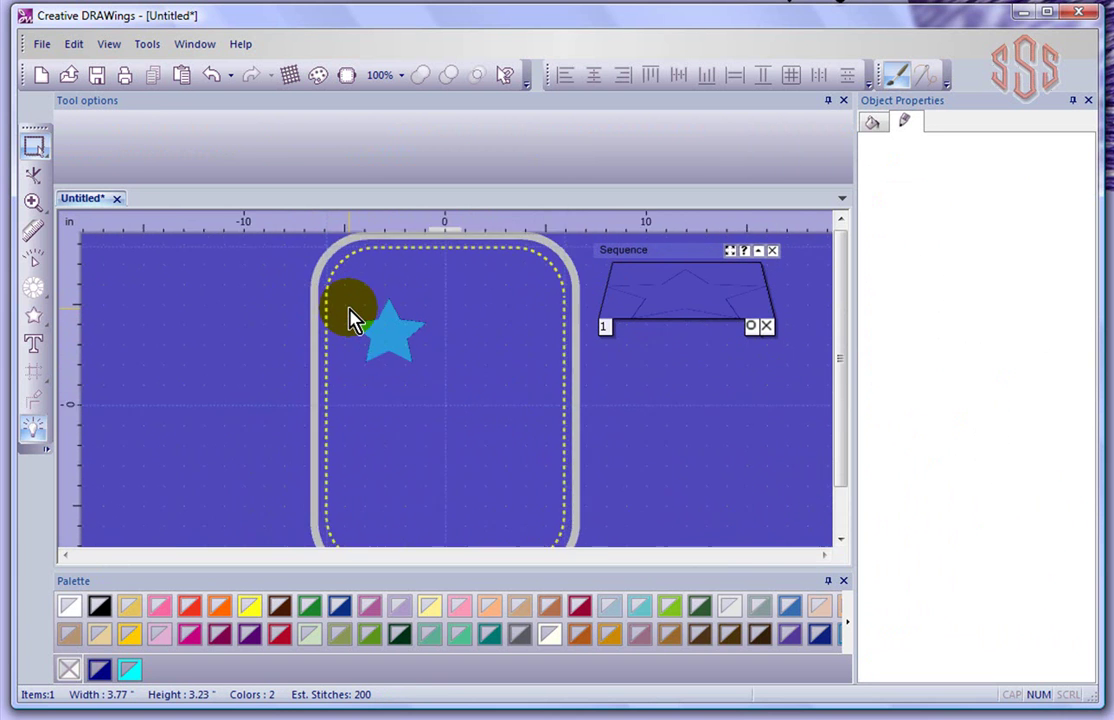
pyautogui.click(424, 344)
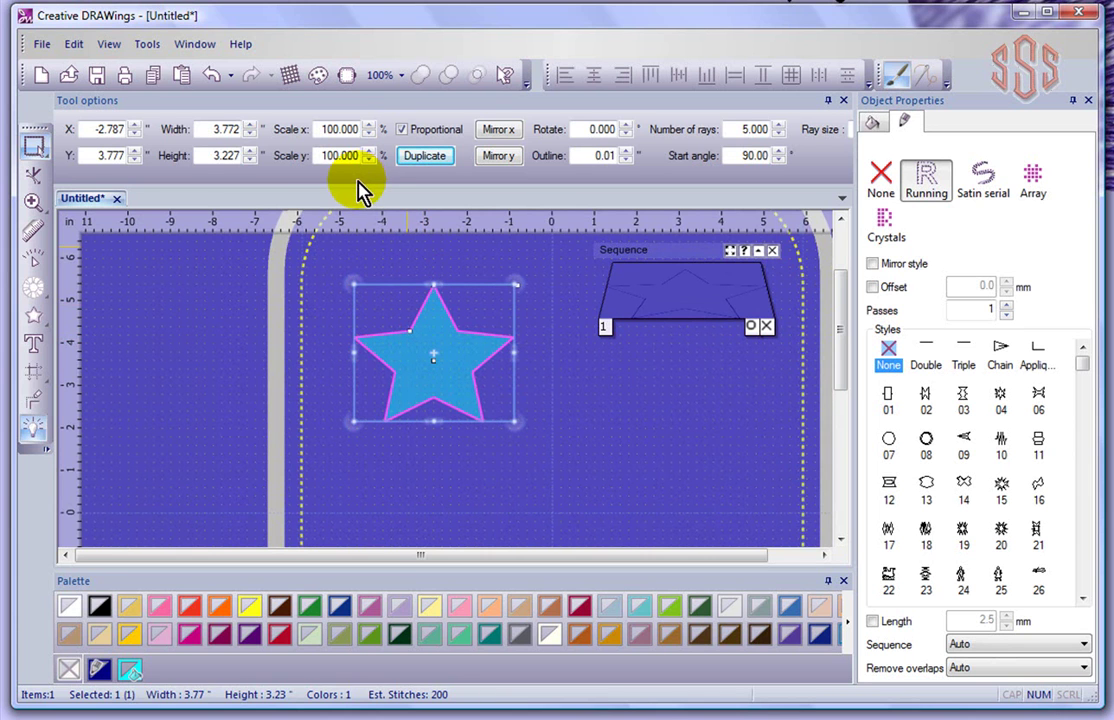
pyautogui.click(74, 46)
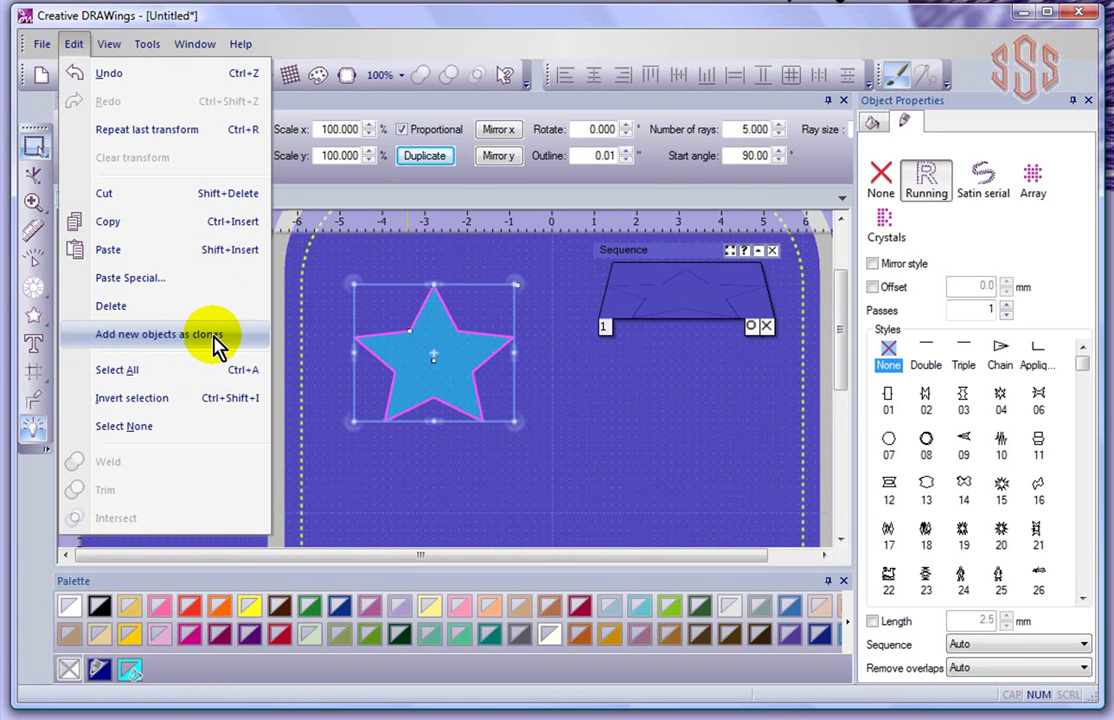
pyautogui.click(172, 343)
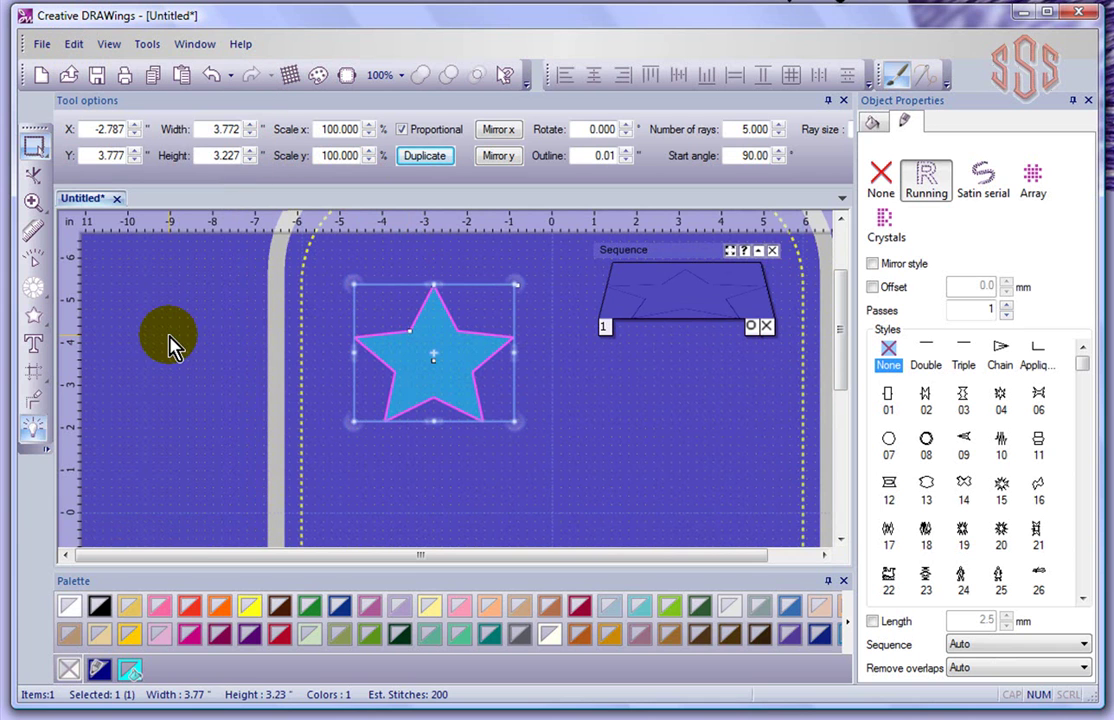
# Duplicate the five-pointed star as a clone and move it to about X 1.33, Y 2.56 inches.
pyautogui.click(426, 158)
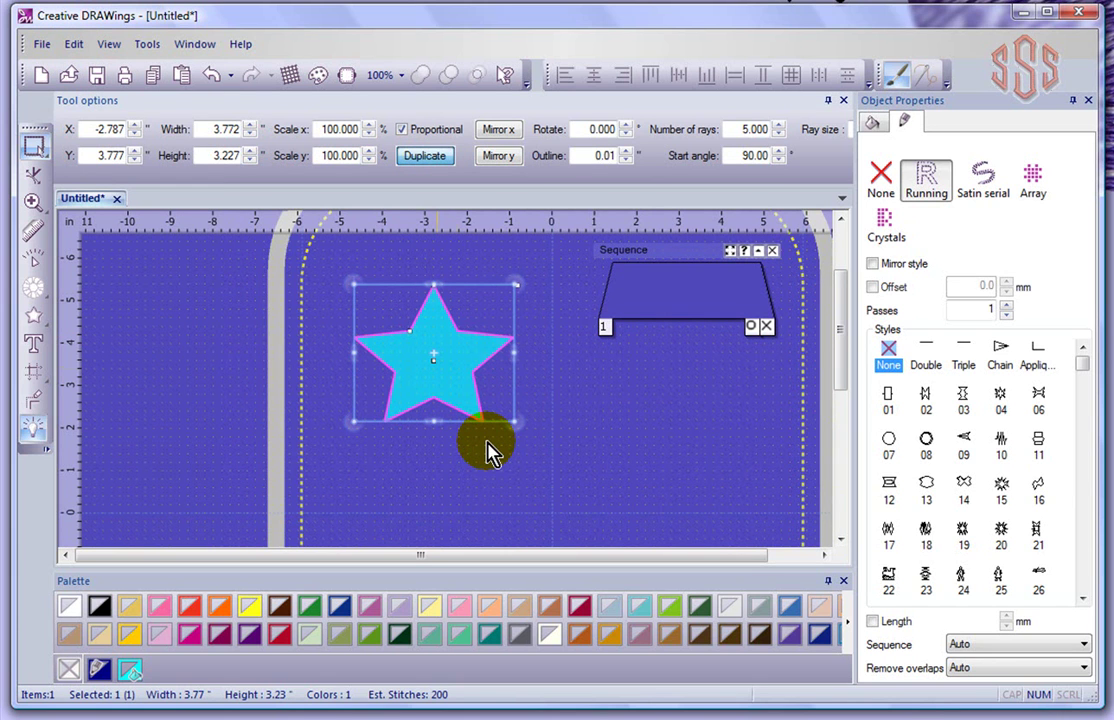
pyautogui.click(477, 413)
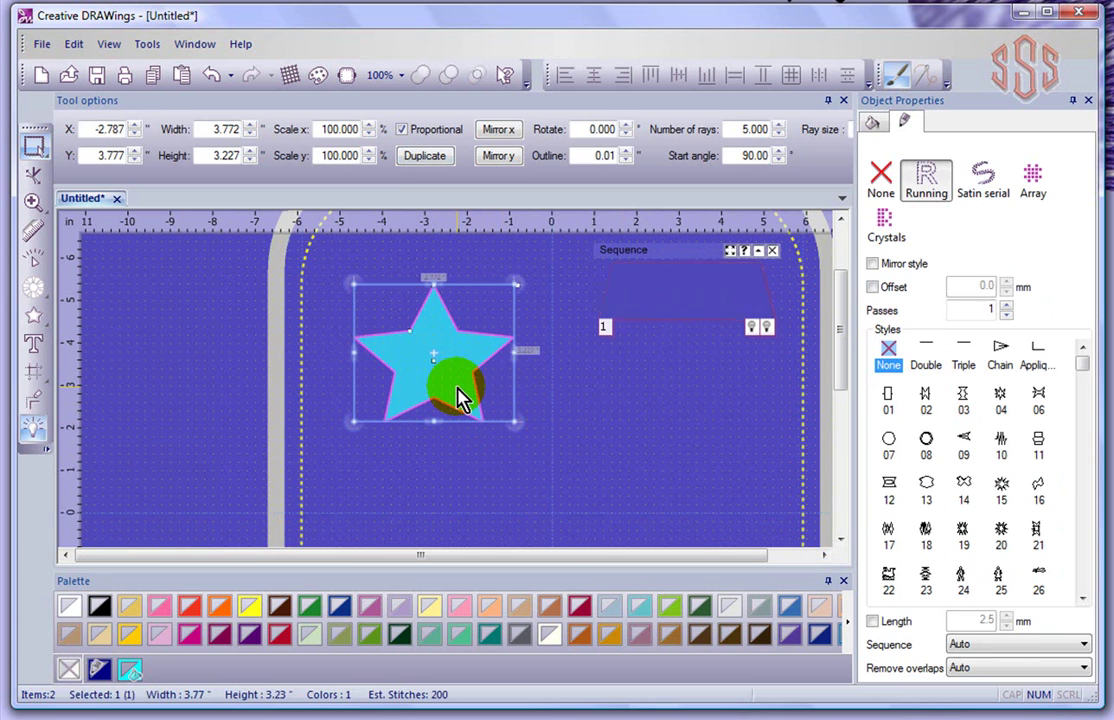
pyautogui.moveTo(458, 390); pyautogui.dragTo(632, 440)
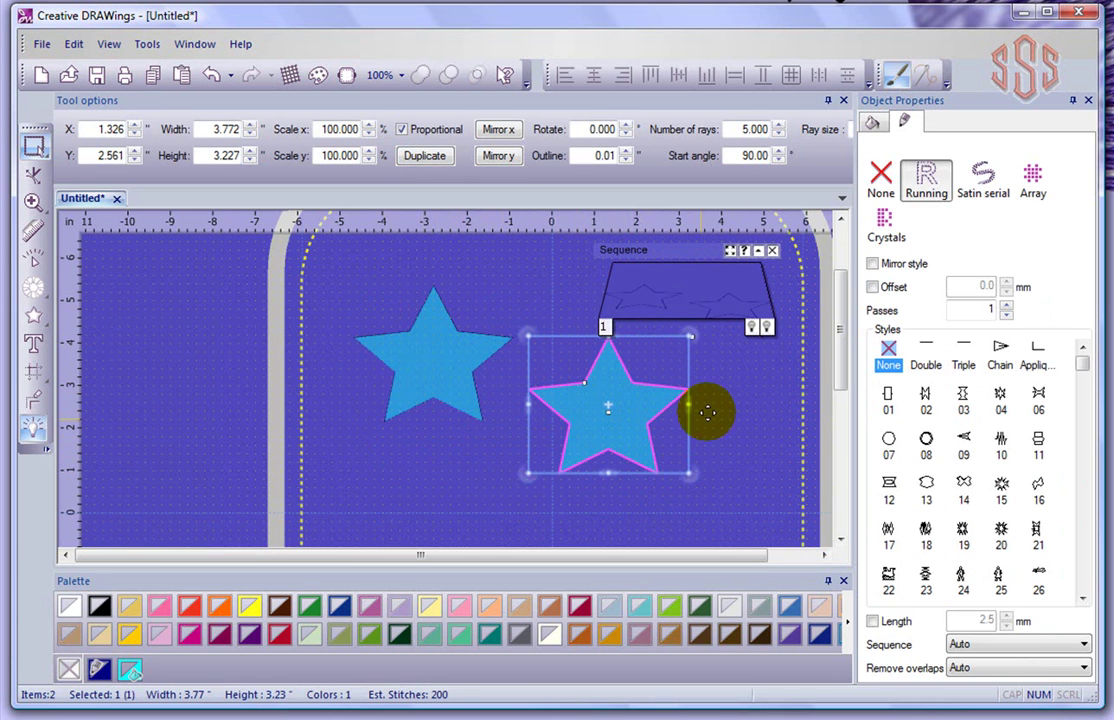
pyautogui.click(752, 390)
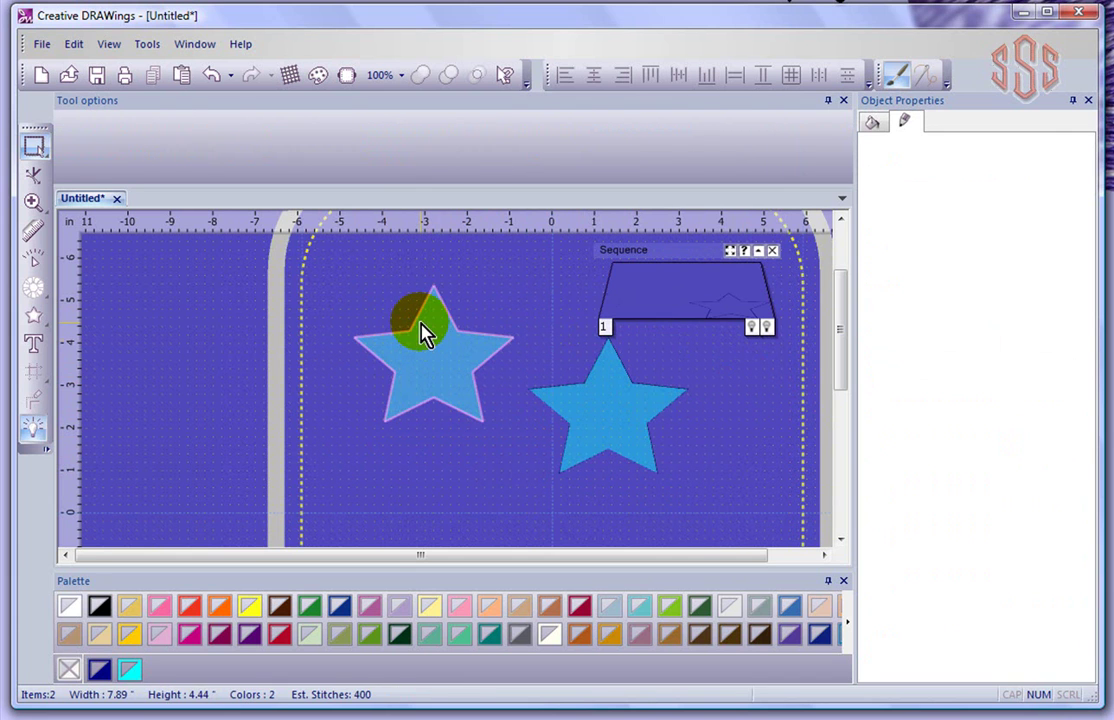
# Set the original star's number of rays to 6 and select its clone to check the shared change.
pyautogui.click(418, 328)
pyautogui.click(780, 124)
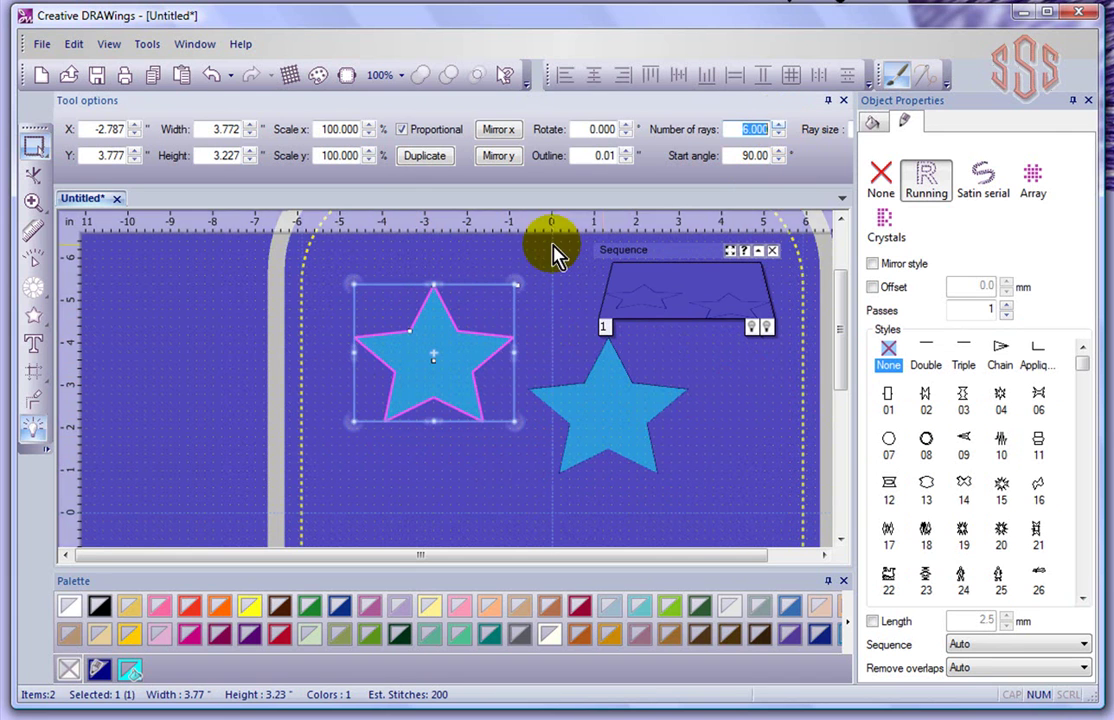
pyautogui.click(529, 270)
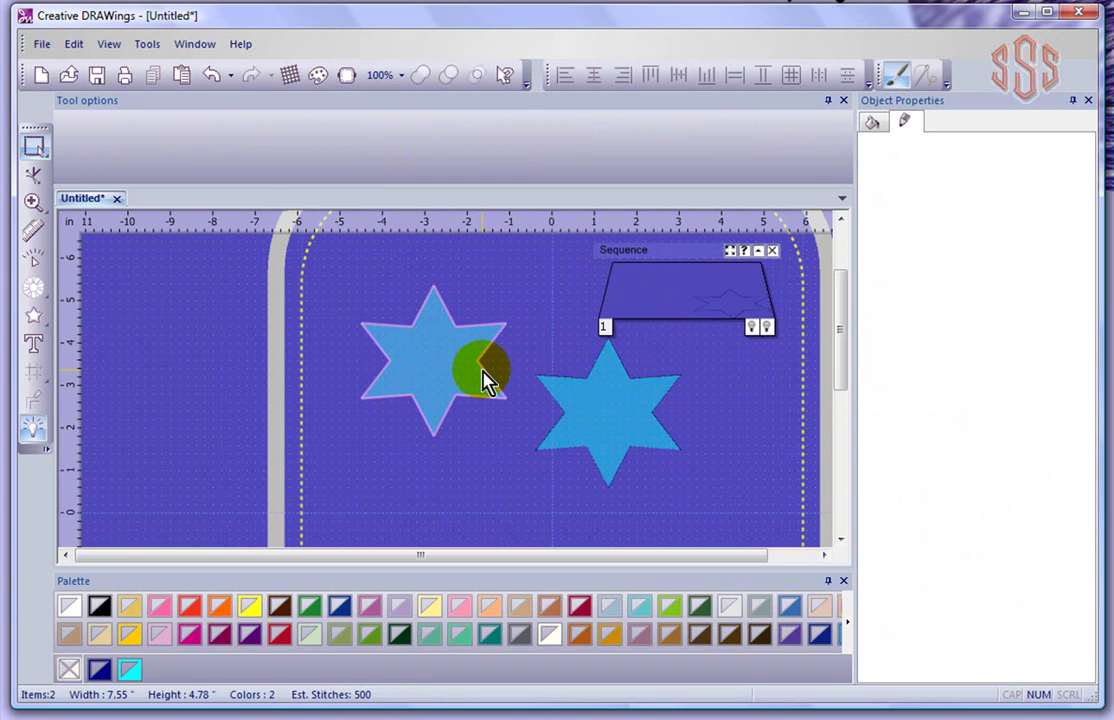
pyautogui.click(661, 390)
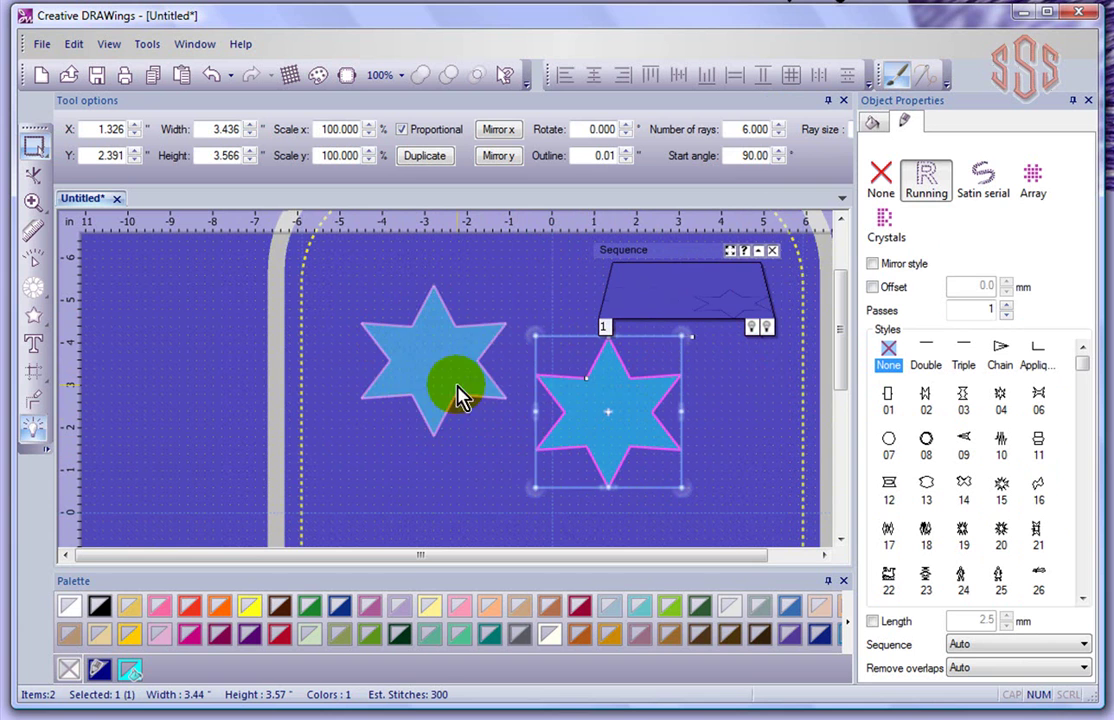
# Set the selected clone star's number of rays to 7 and clear the selection.
pyautogui.click(779, 125)
pyautogui.click(634, 418)
pyautogui.click(719, 425)
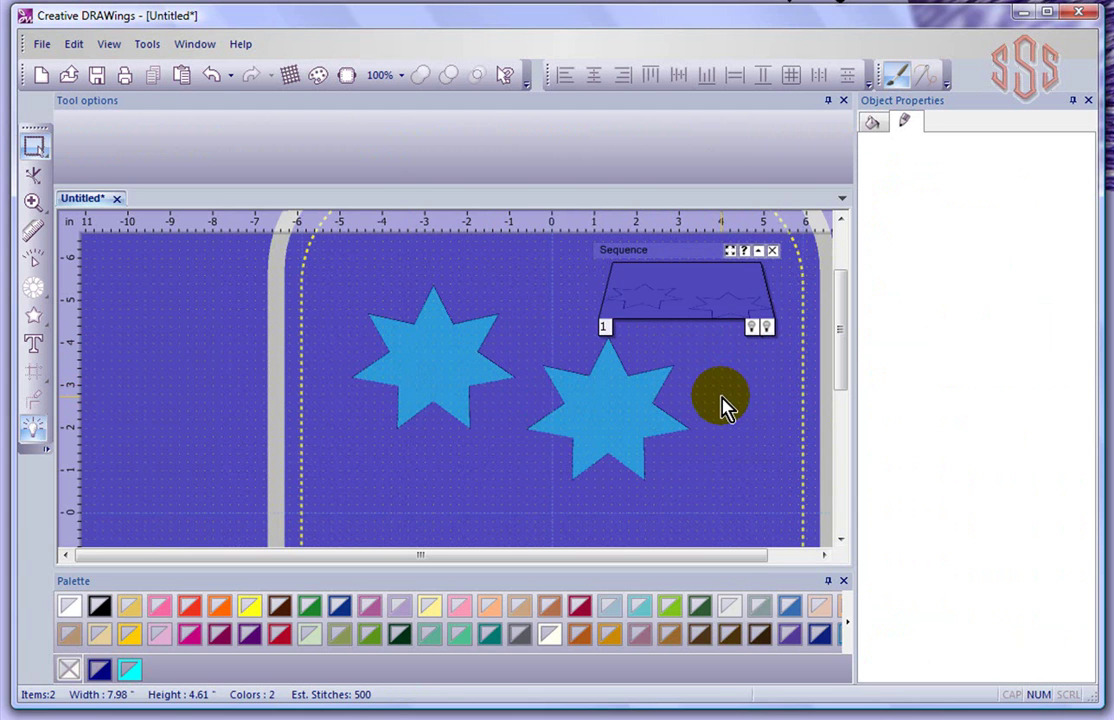
# Turn off adding new objects as clones, and duplicate the lower-right star to about X -2.81, Y 0.00 inches.
pyautogui.click(75, 47)
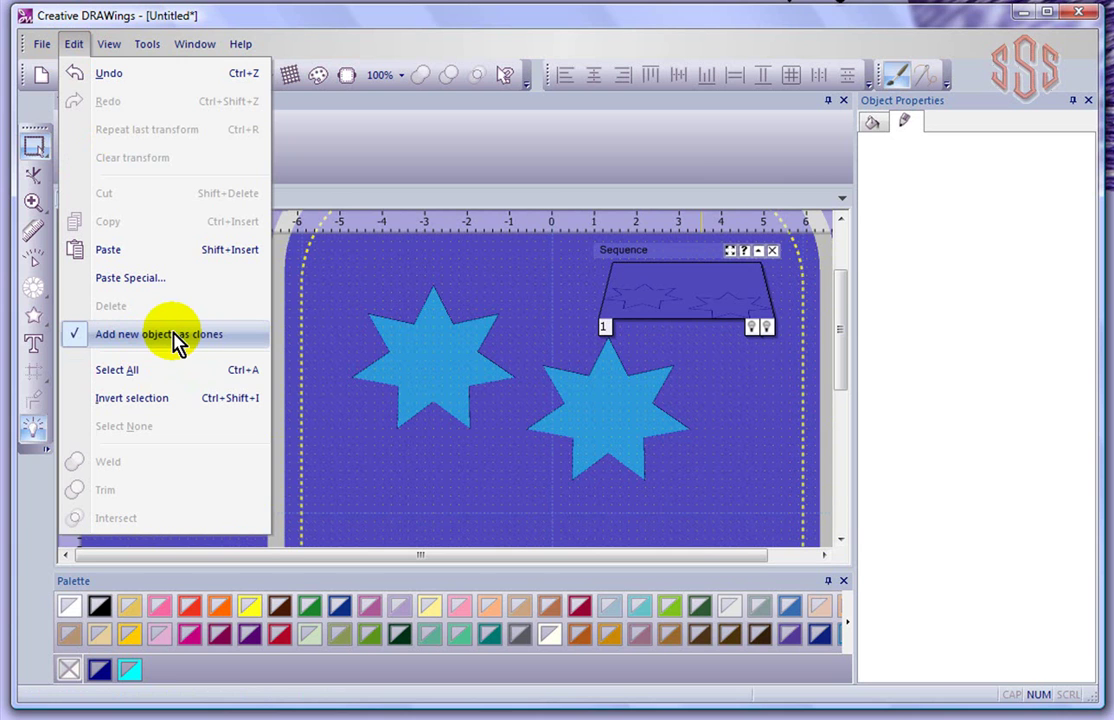
pyautogui.click(75, 340)
pyautogui.click(580, 410)
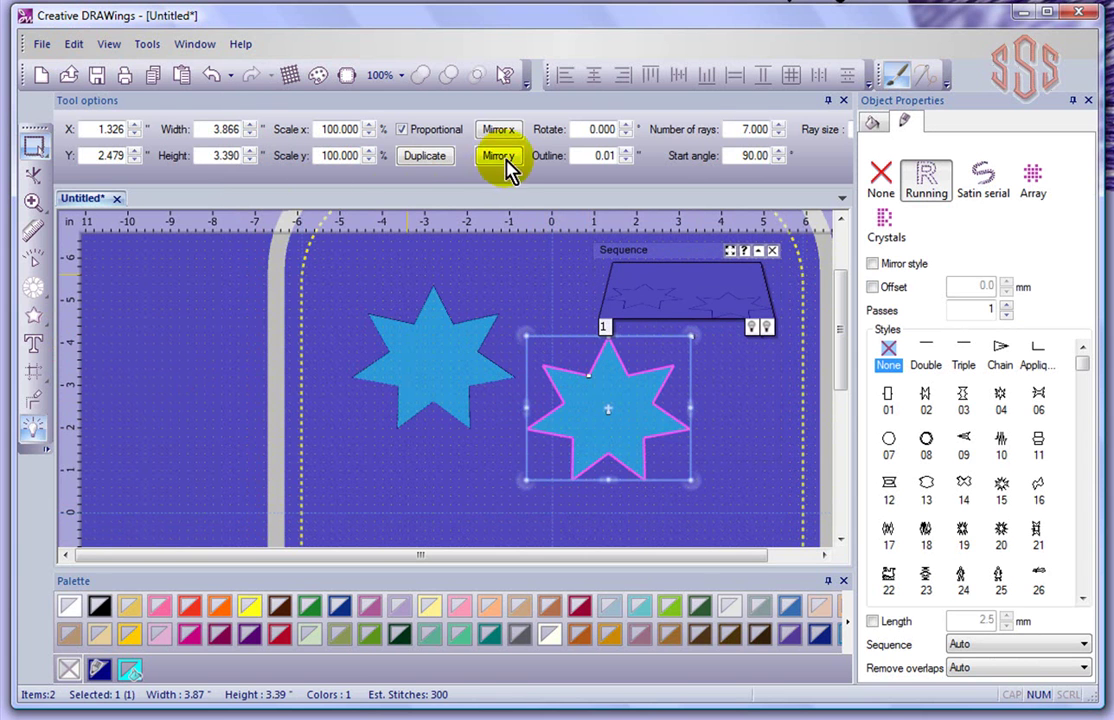
pyautogui.click(424, 156)
pyautogui.moveTo(562, 428); pyautogui.dragTo(410, 490)
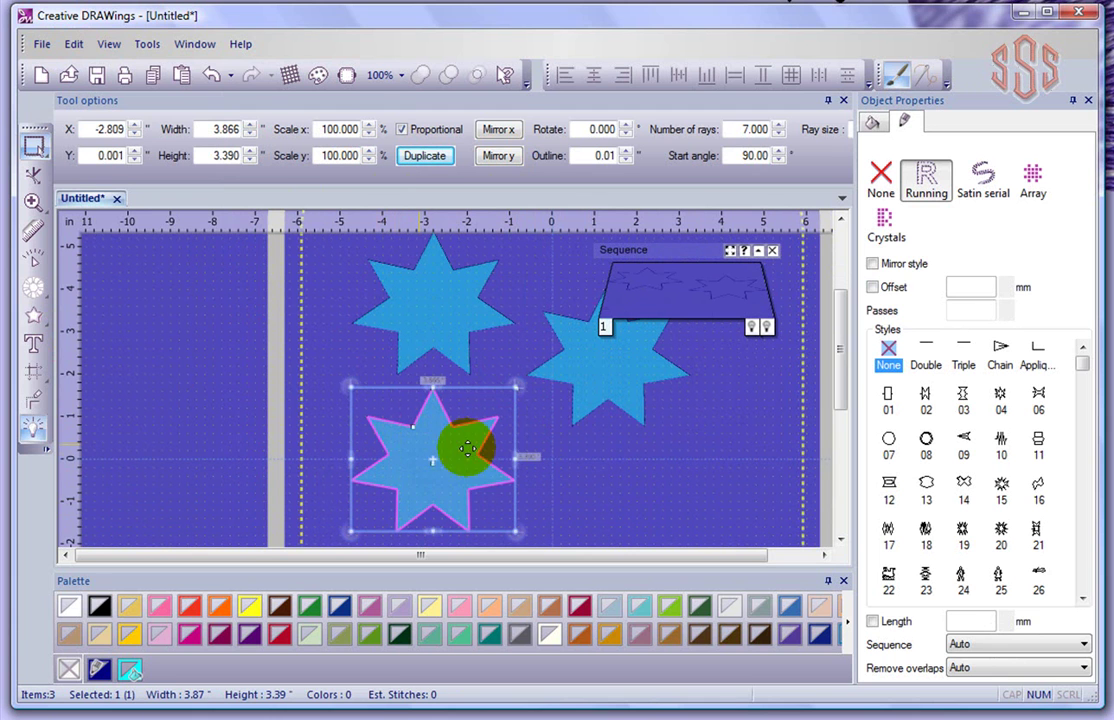
# Set the new ordinary star copy's number of rays to 5 and deselect it.
pyautogui.click(505, 472)
pyautogui.click(485, 452)
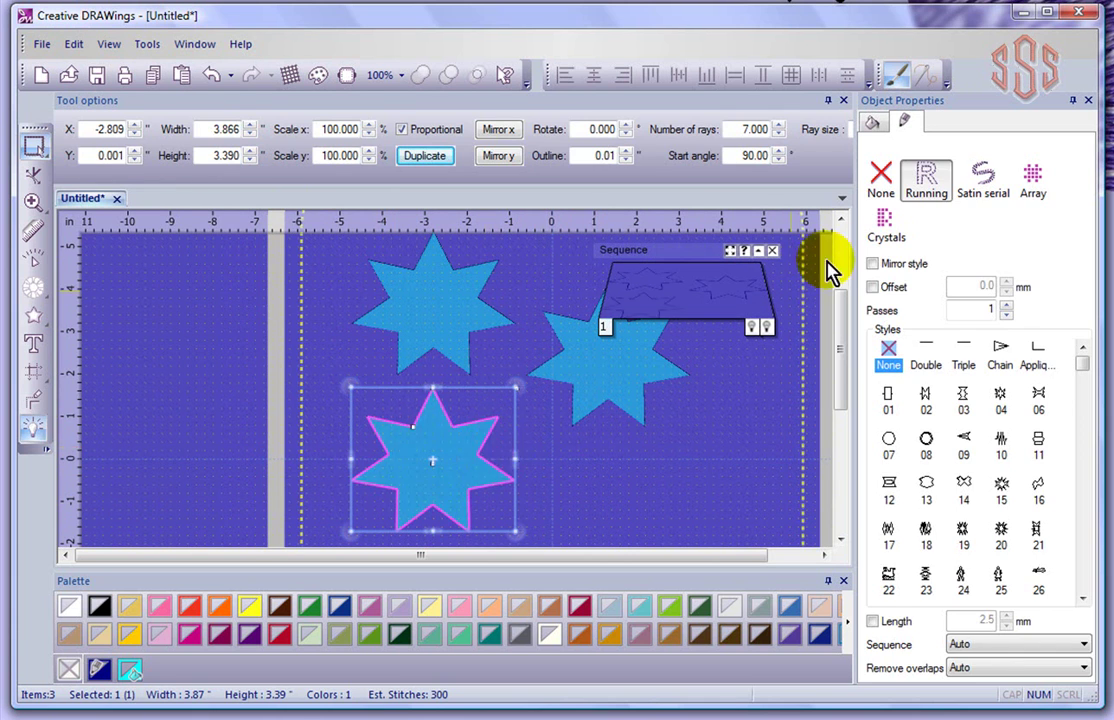
pyautogui.click(779, 134)
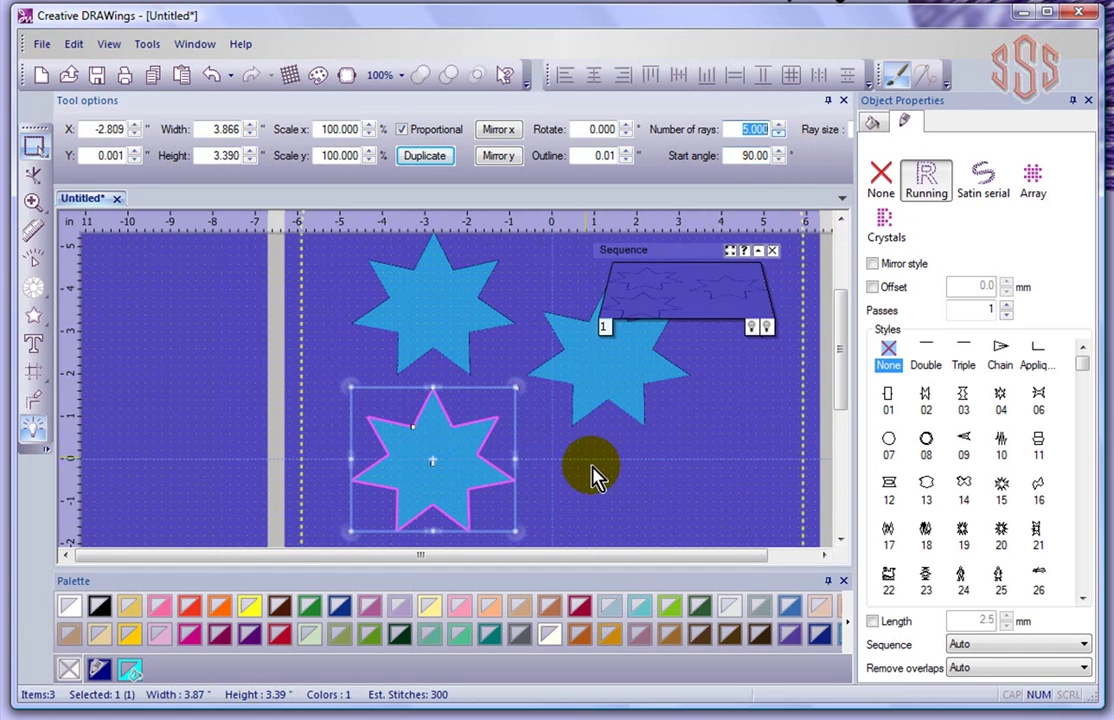
pyautogui.click(584, 512)
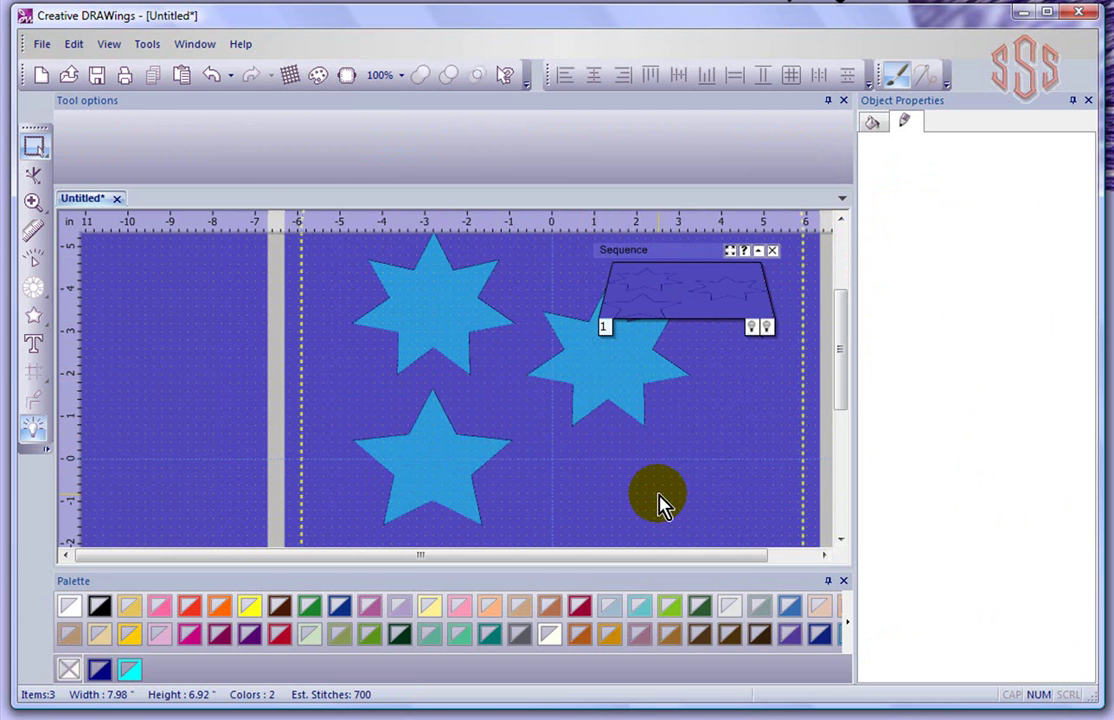
pyautogui.scroll(-2, 664, 505)
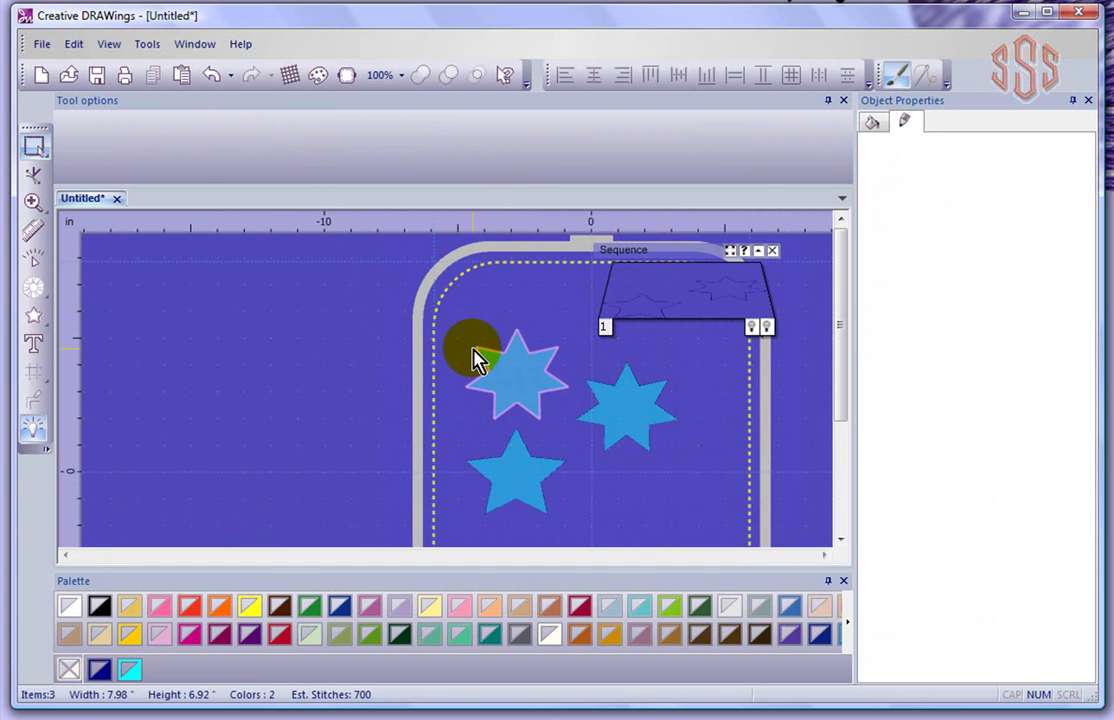
pyautogui.click(74, 44)
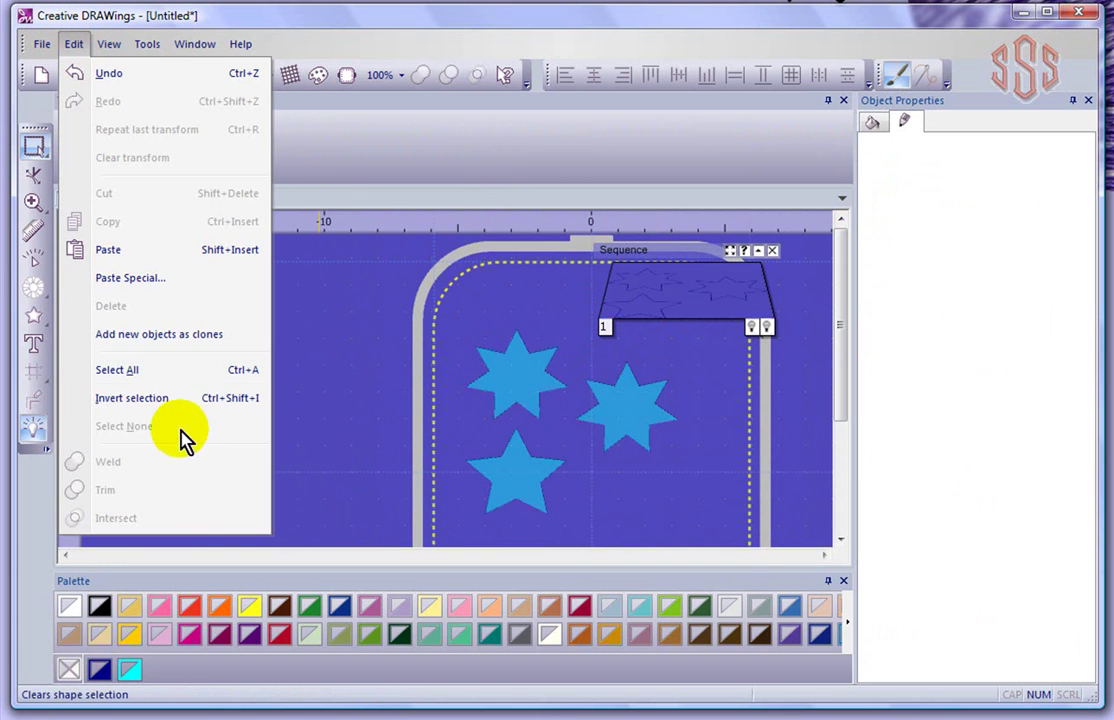
pyautogui.click(640, 510)
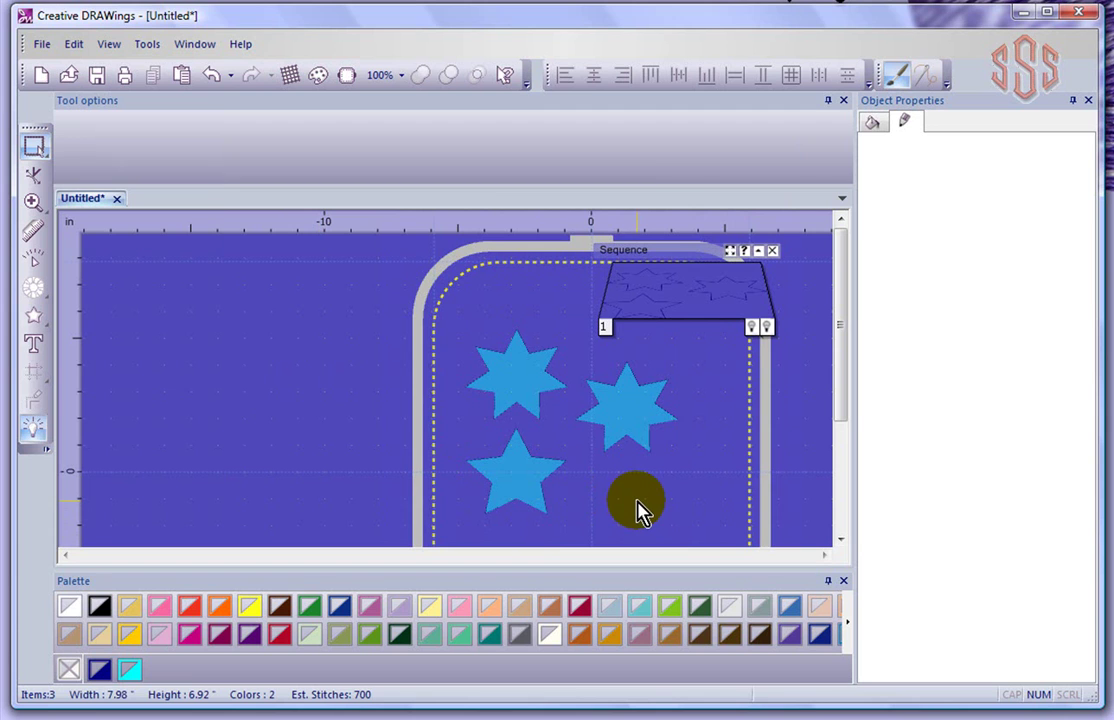